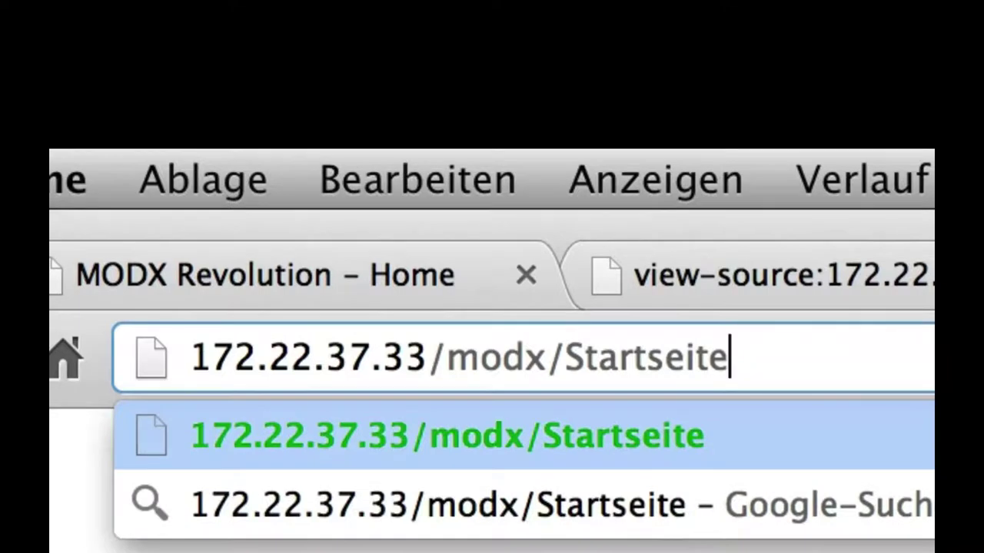
# Step: Load the MODX site's front page at 172.22.37.33/modx/
pyautogui.press('BackSpace')
pyautogui.press('Return')
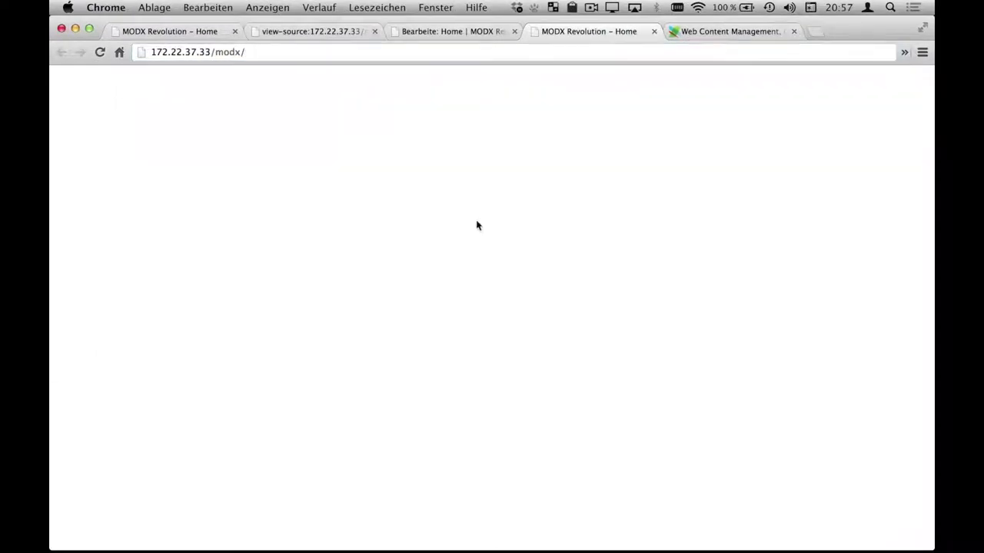
# Step: Return to the MODX manager and open the system settings (Systemeinstellungen)
pyautogui.click(434, 32)
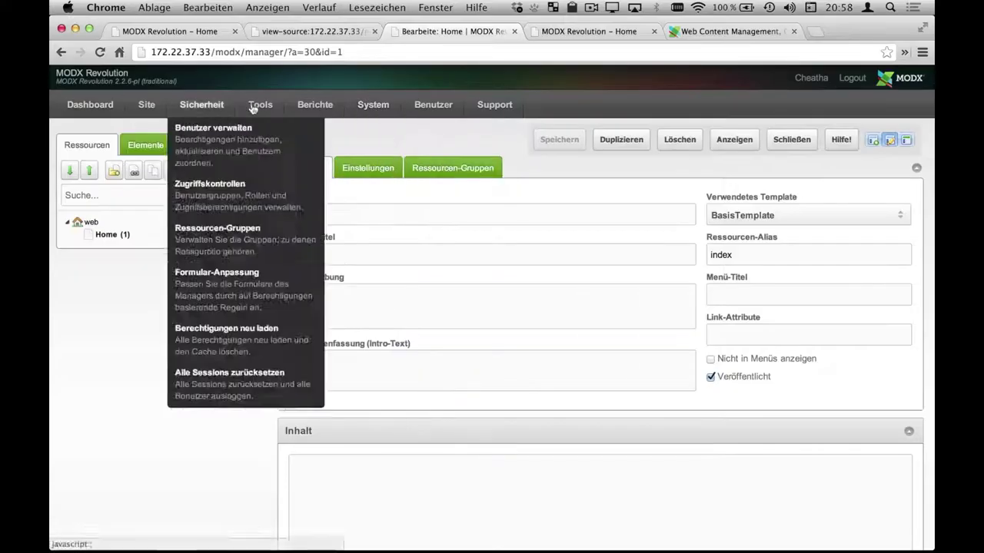
pyautogui.moveTo(379, 110)
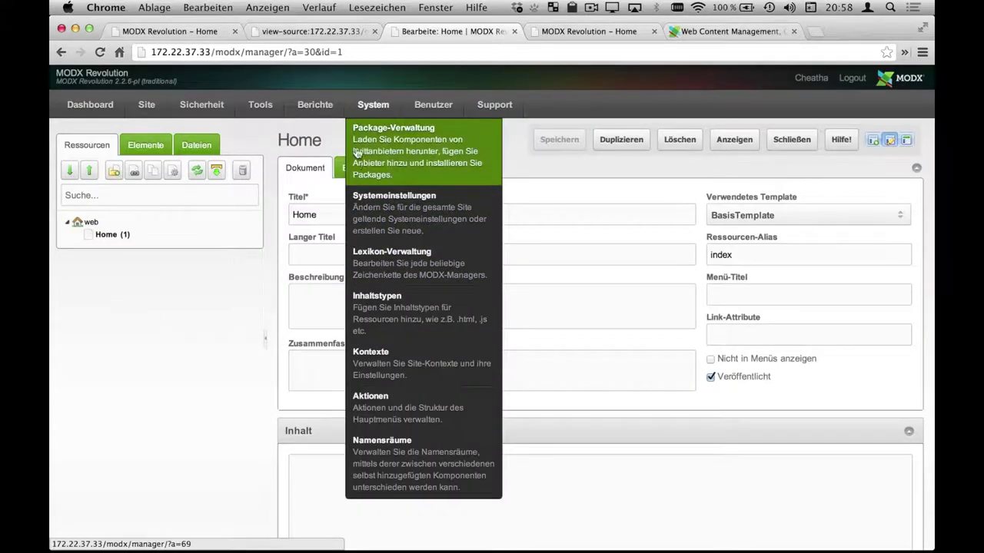
pyautogui.click(392, 225)
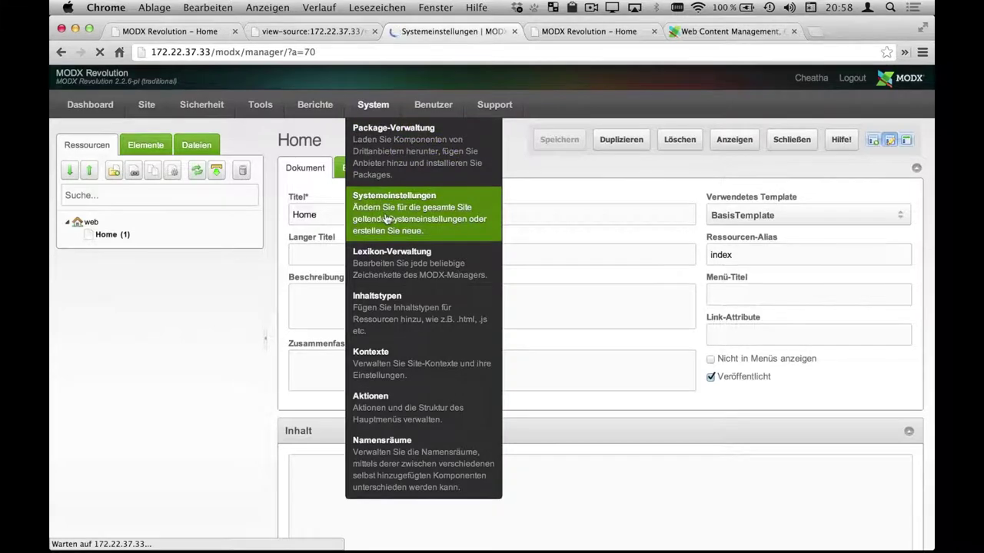
# Step: Filter the system settings by the key text "friendl" and set friendly_urls to Ja
pyautogui.moveTo(527, 116)
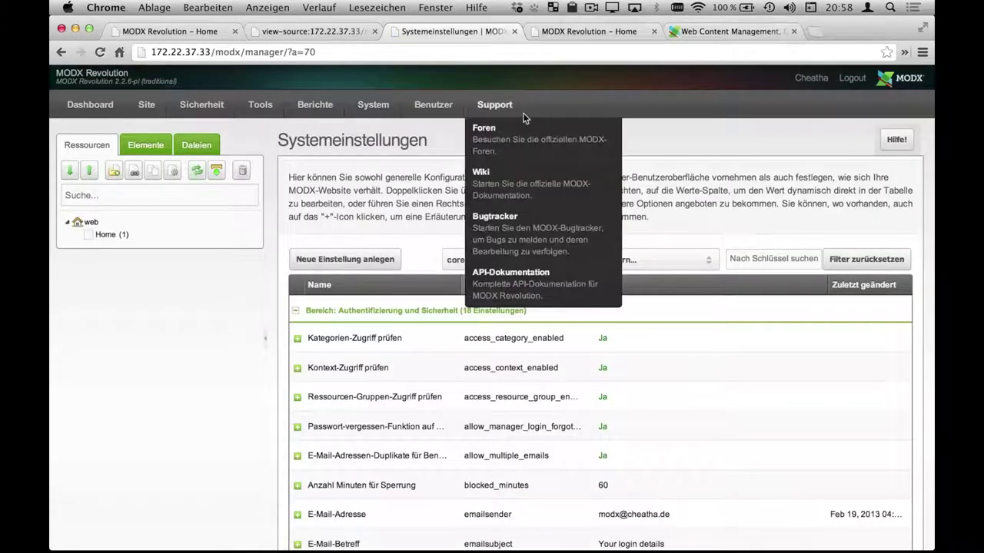
pyautogui.click(749, 254)
pyautogui.write('friendl')
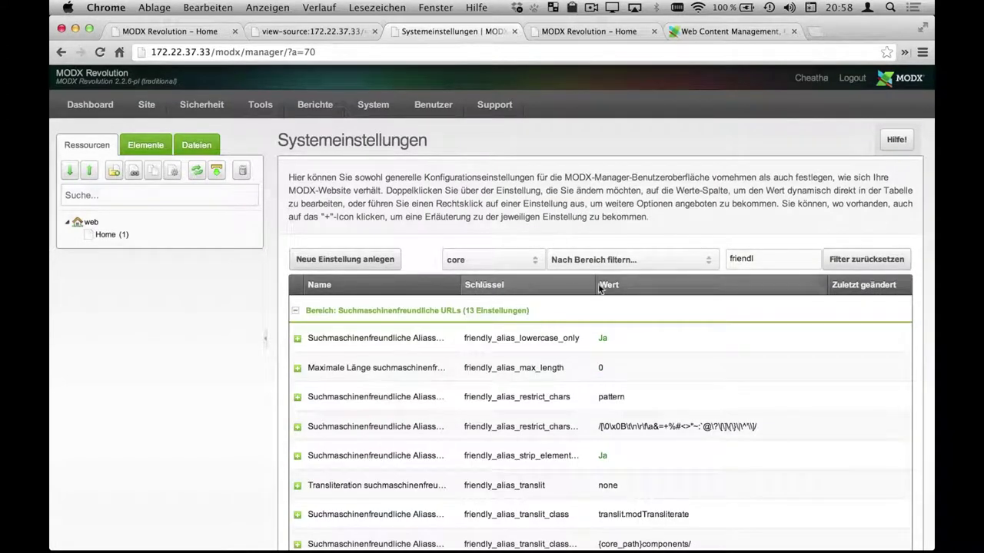
pyautogui.scroll(-5, 610, 323)
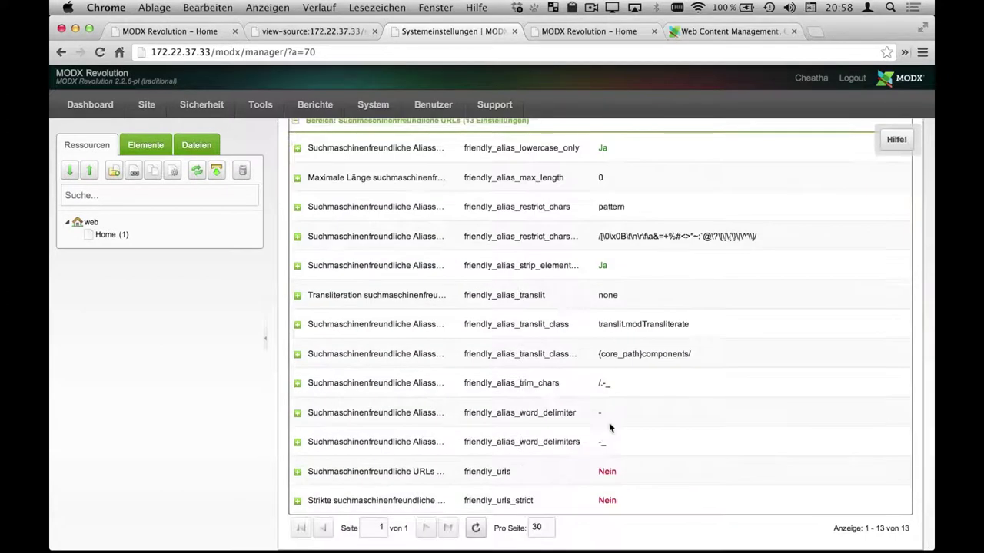
pyautogui.doubleClick(610, 473)
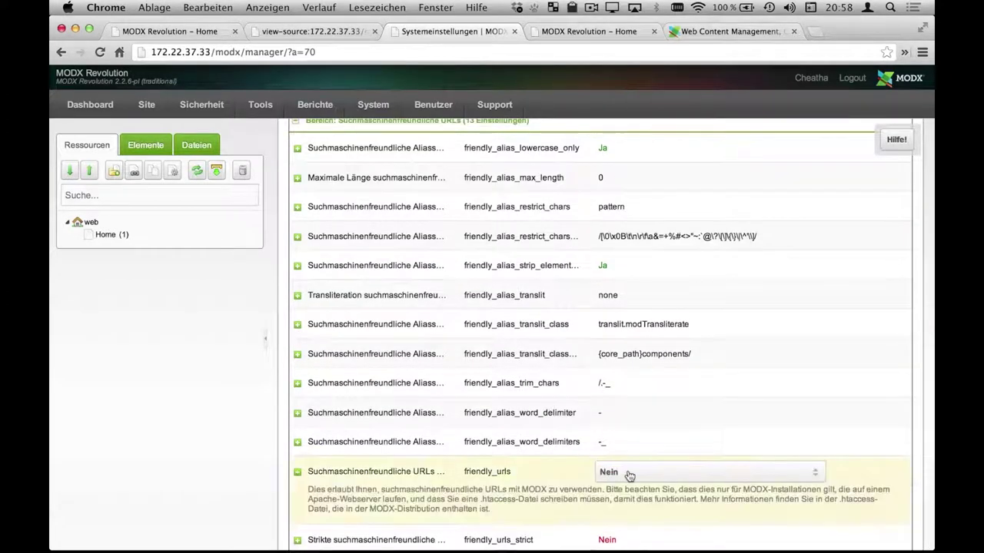
pyautogui.click(627, 475)
pyautogui.click(615, 493)
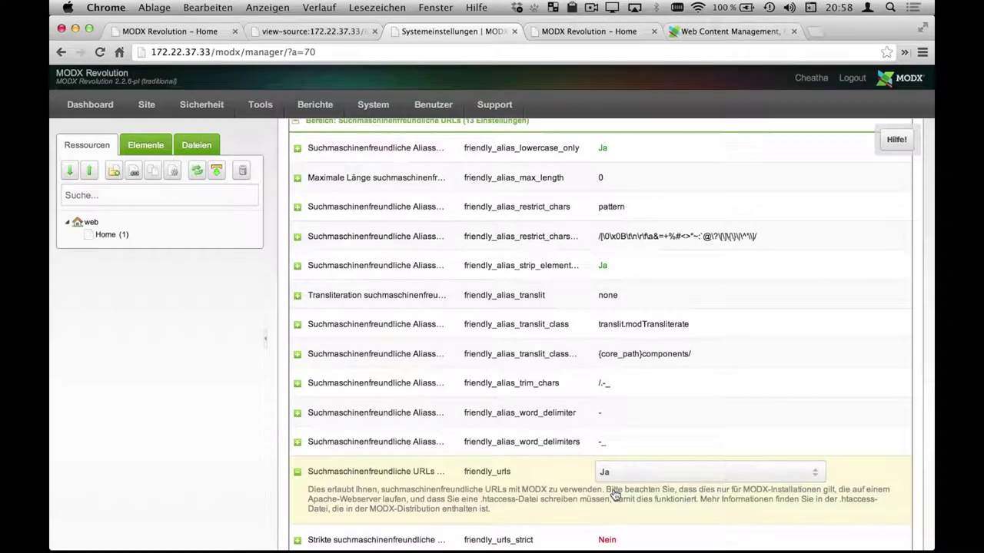
# Step: Expand the friendly_urls_strict setting and read its description
pyautogui.scroll(-1, 543, 490)
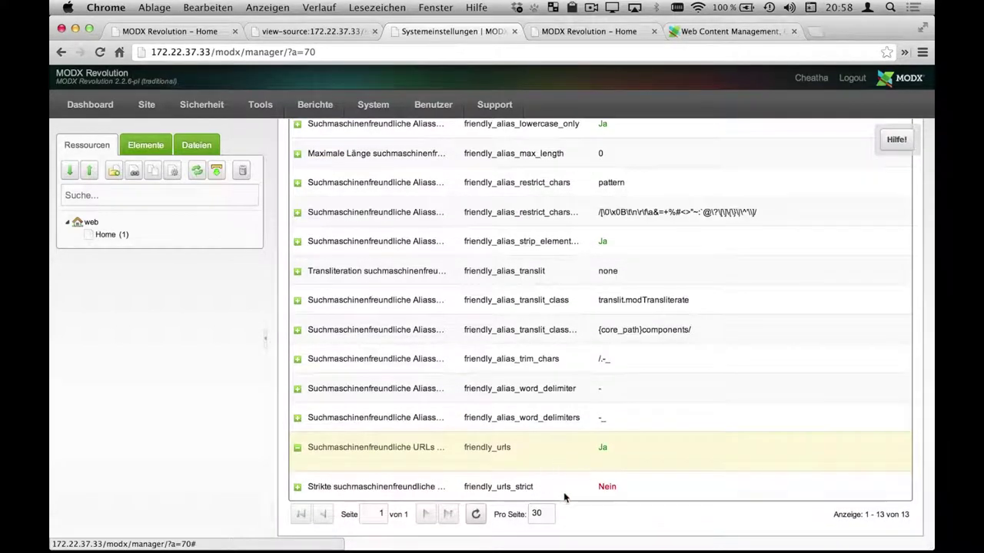
pyautogui.click(297, 485)
pyautogui.scroll(-2, 296, 482)
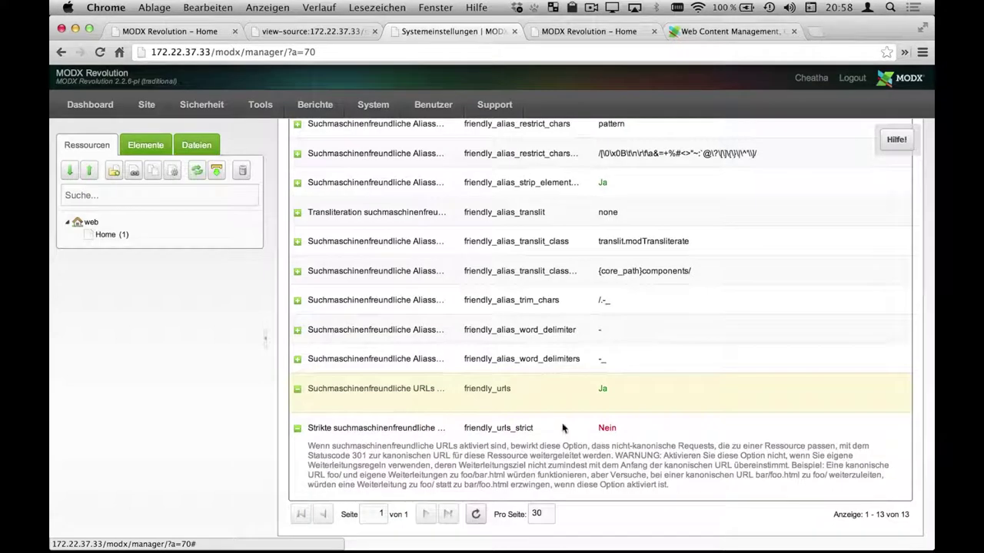
pyautogui.scroll(5, 820, 277)
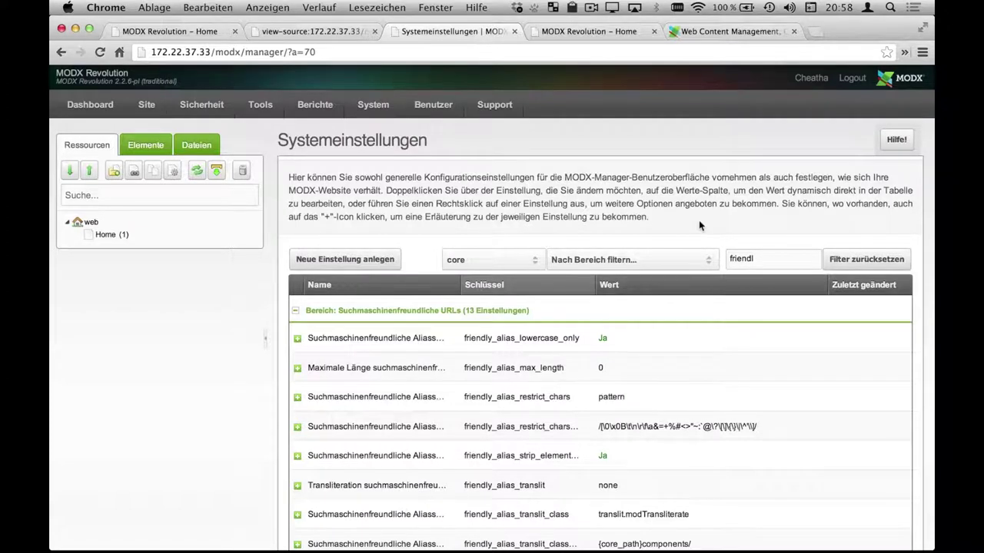
# Step: Switch to the terminal, change into the /var/www/modx directory and list its files
pyautogui.press('super+Tab')
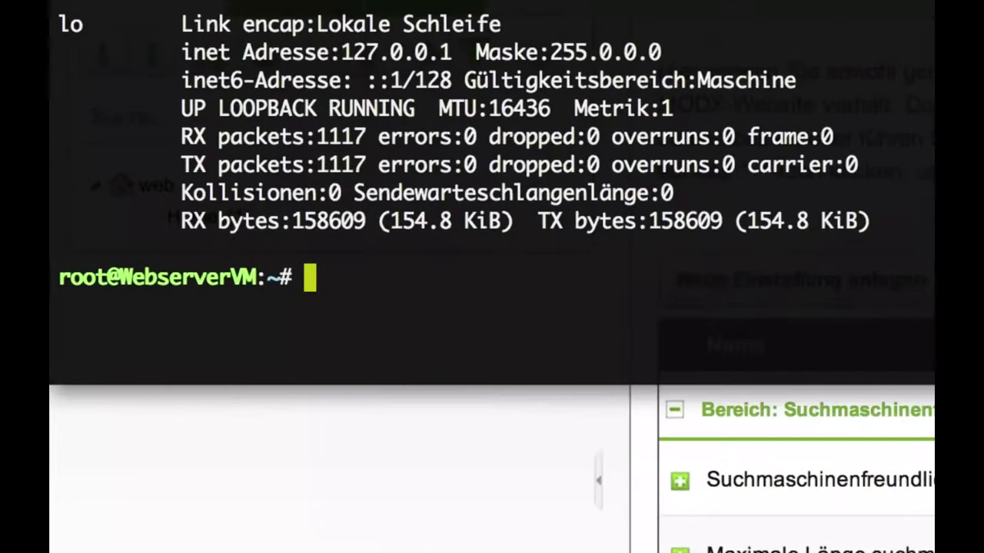
pyautogui.write('cd /var/www/')
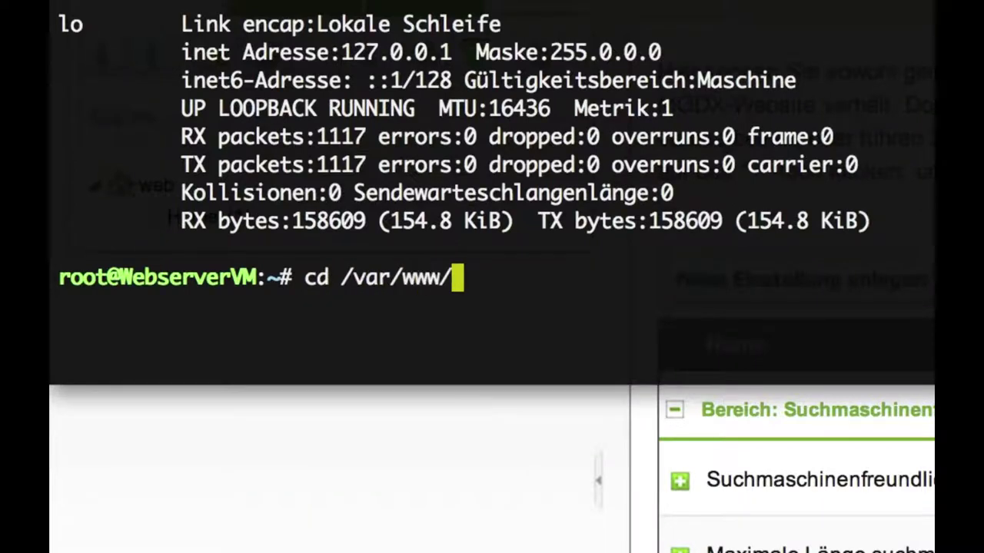
pyautogui.press('Return')
pyautogui.write('l')
pyautogui.press('Return')
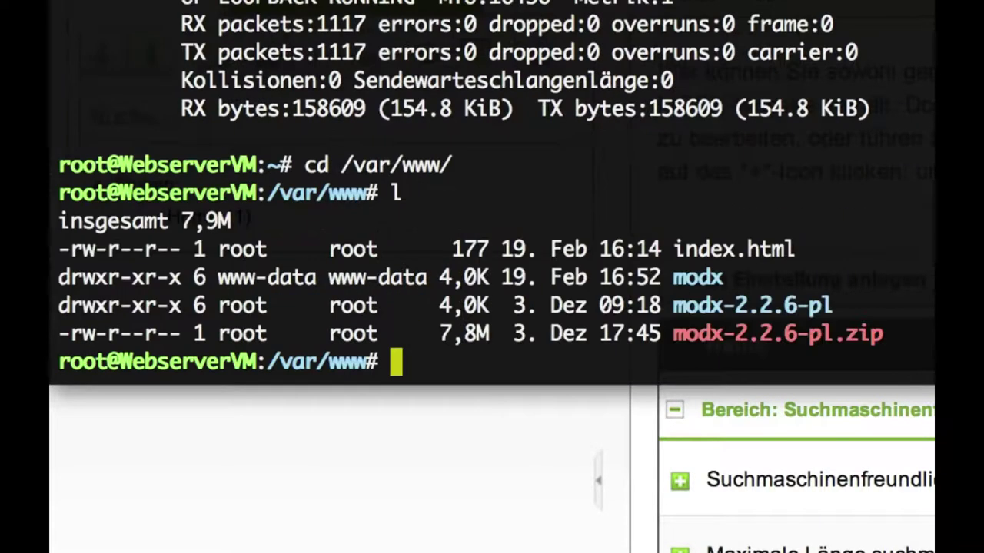
pyautogui.write('cd modx')
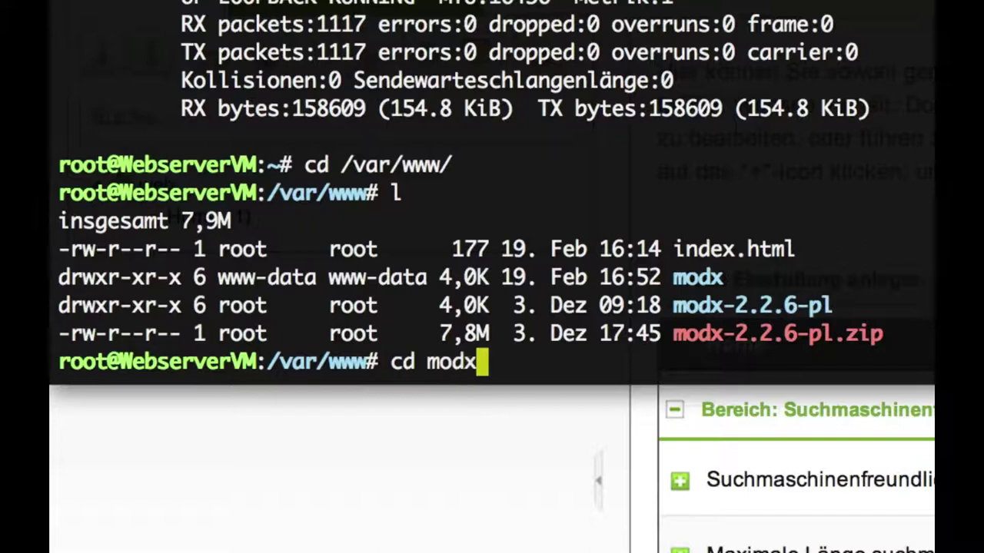
pyautogui.press('Return')
pyautogui.write('l')
pyautogui.press('Return')
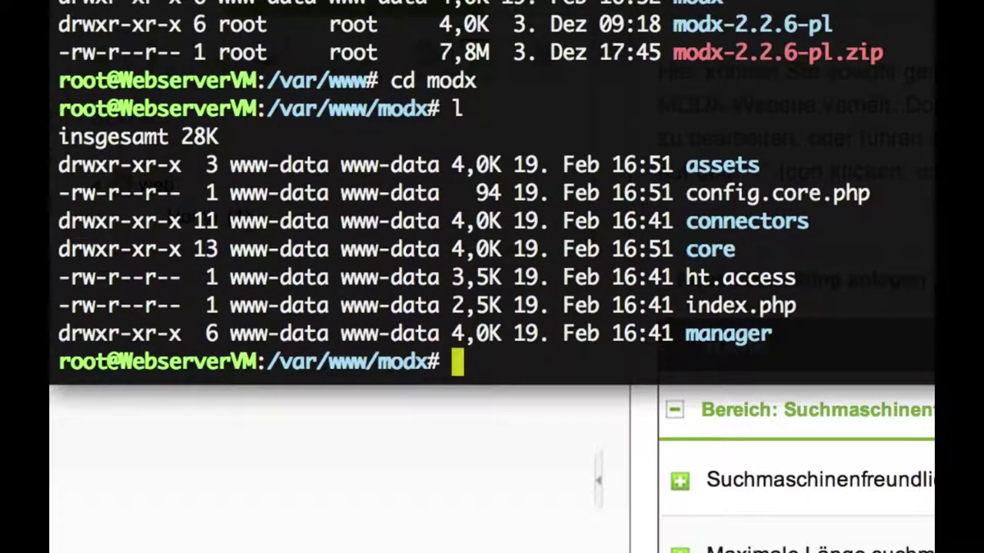
# Step: Rename the file ht.access to .htaccess in the modx directory with mv
pyautogui.write('mv ht')
pyautogui.press('Tab')
pyautogui.write('.htacces')
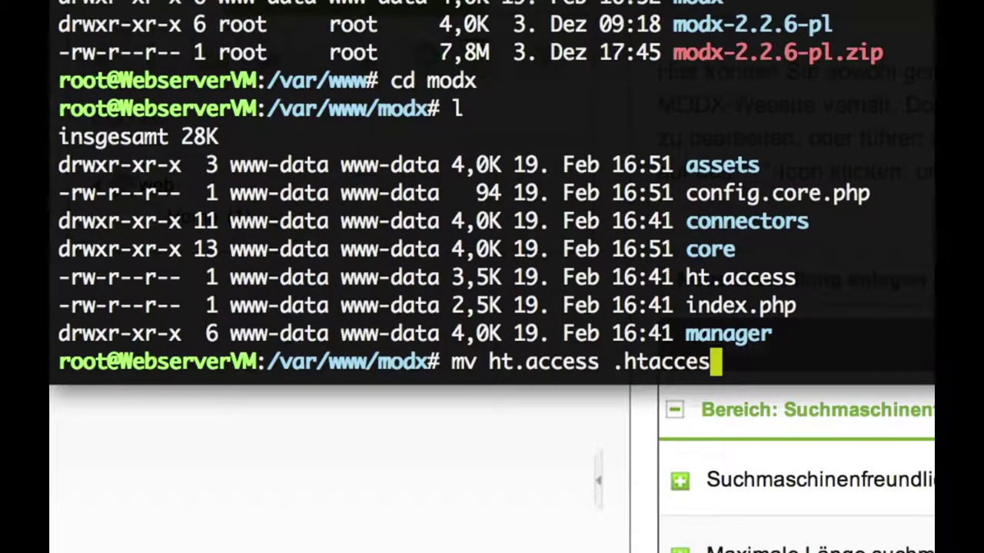
pyautogui.write('s')
pyautogui.press('Return')
# Step: Switch back to Chrome and view the two open MODX home pages
pyautogui.press('super+Tab')
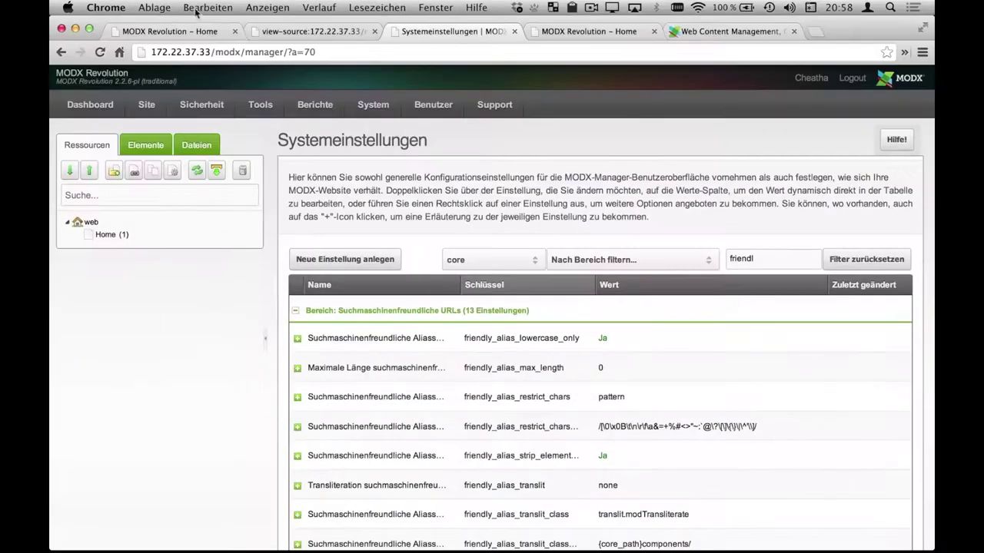
pyautogui.click(192, 32)
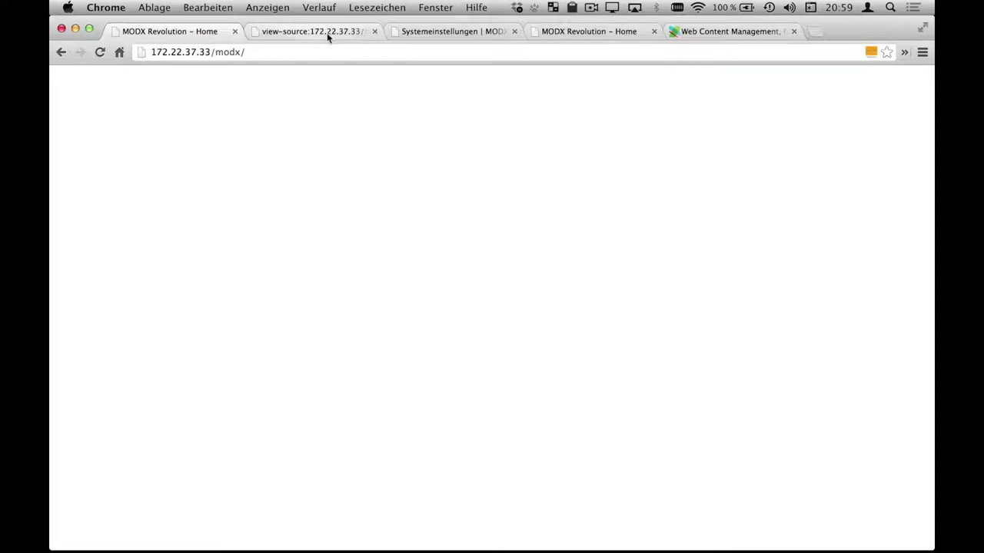
pyautogui.click(564, 31)
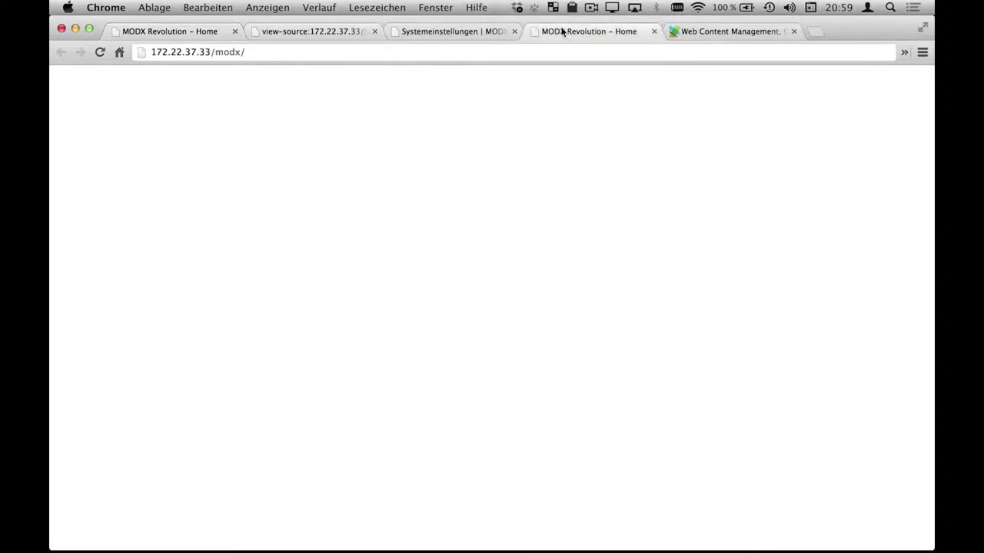
# Step: Filter the manager's system settings by "automatic" and set automatic_alias to Ja
pyautogui.click(456, 32)
pyautogui.doubleClick(777, 255)
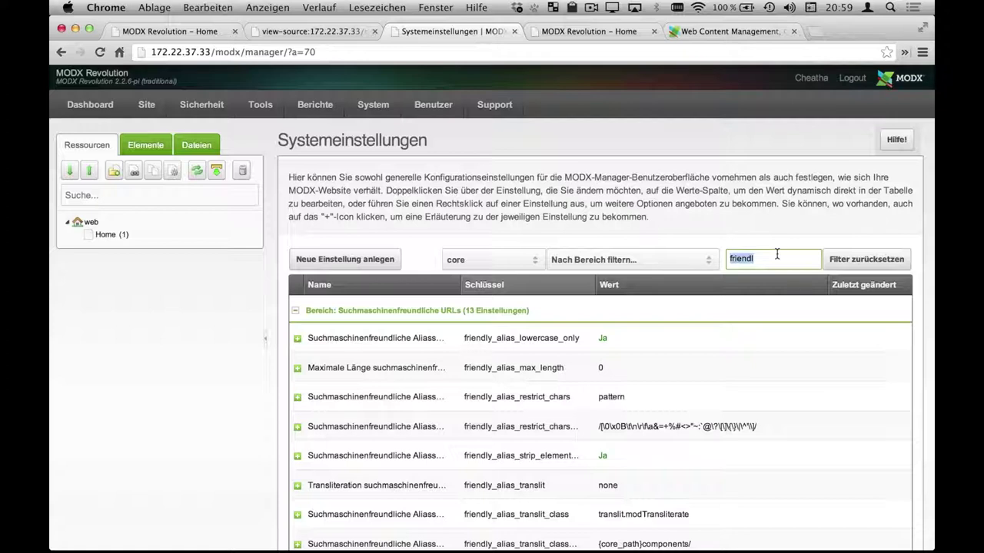
pyautogui.write('au')
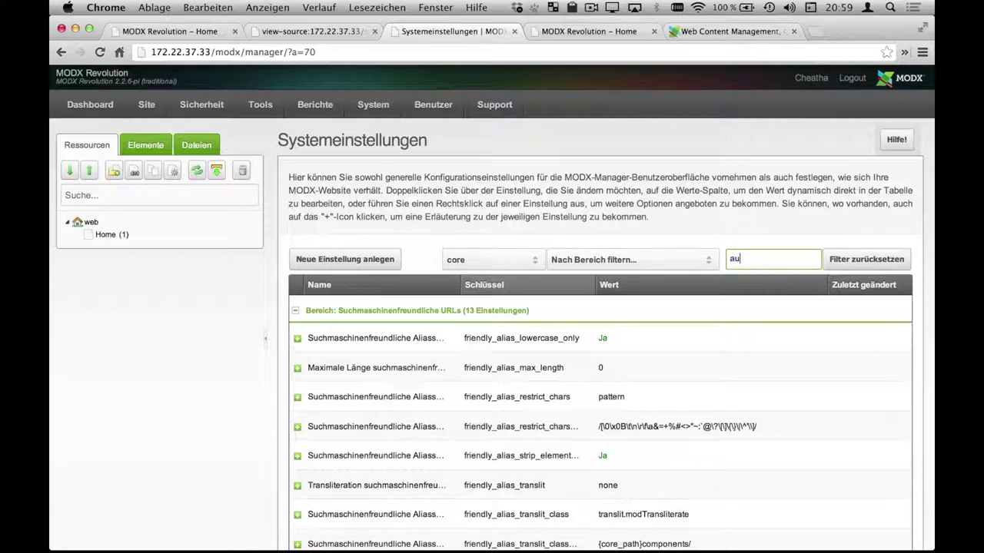
pyautogui.write('tomatic')
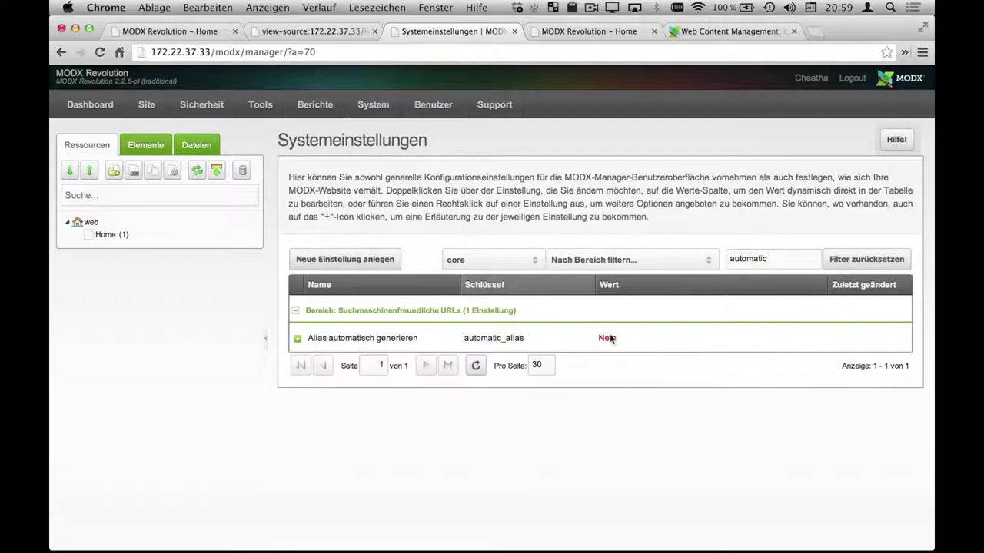
pyautogui.doubleClick(606, 340)
pyautogui.click(606, 341)
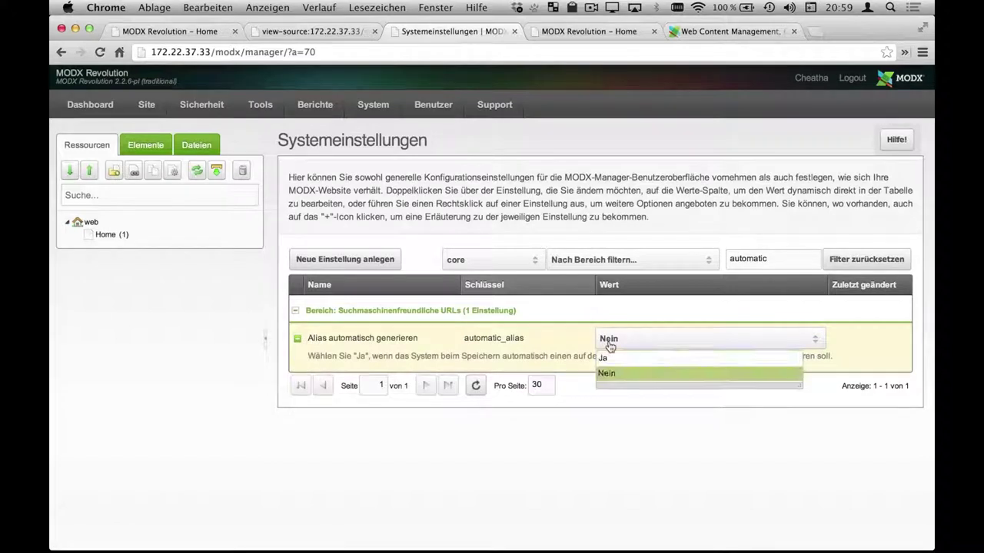
pyautogui.click(611, 365)
pyautogui.click(580, 446)
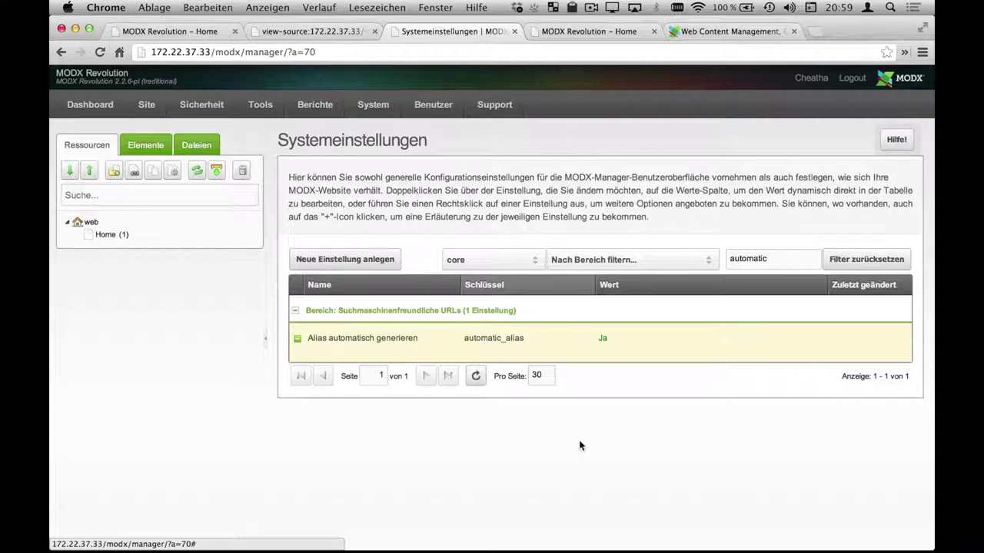
# Step: Check the "Einstellungen vor dem Start" note, filter the system settings by "alias" and set use_alias_path to Ja
pyautogui.hotkey('ctrl', 'Right')
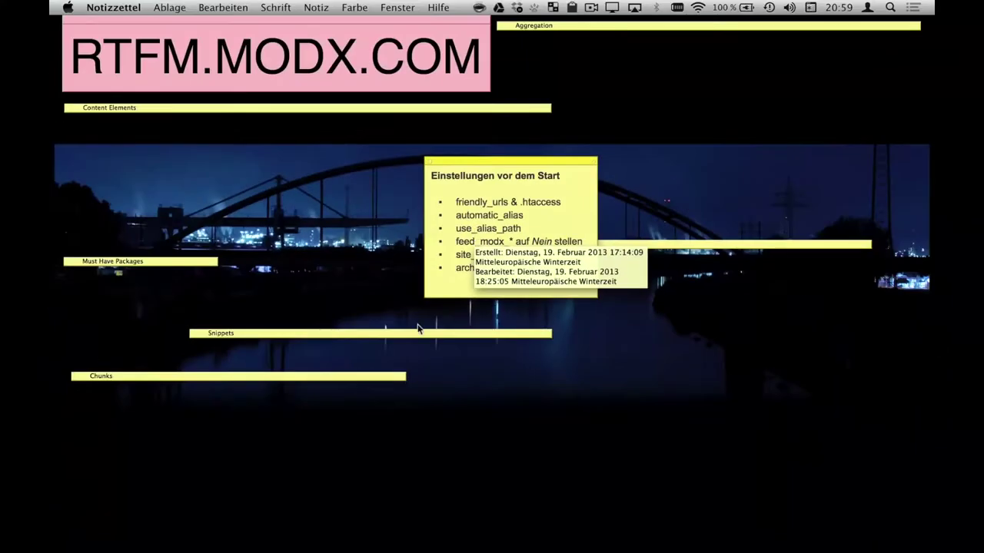
pyautogui.hotkey('ctrl', 'Left')
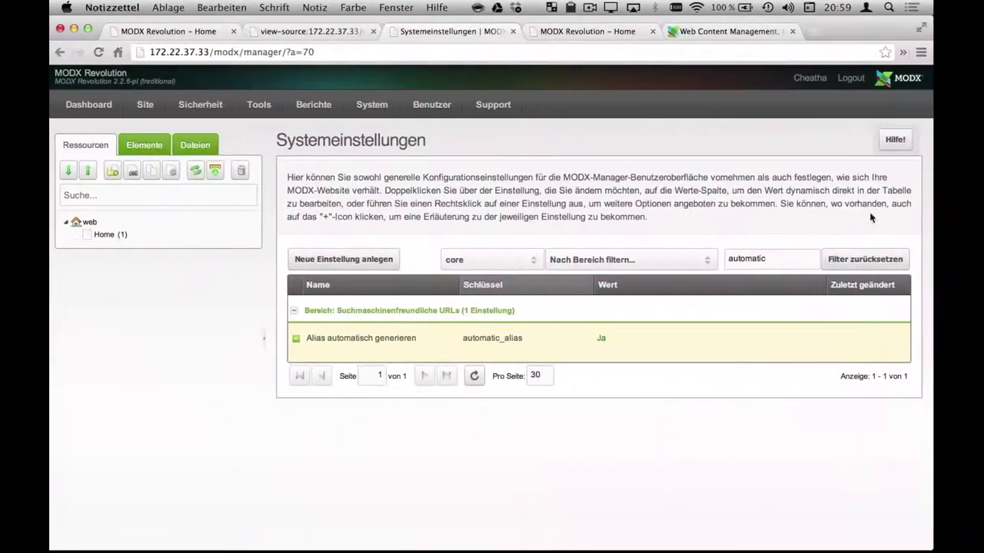
pyautogui.doubleClick(771, 262)
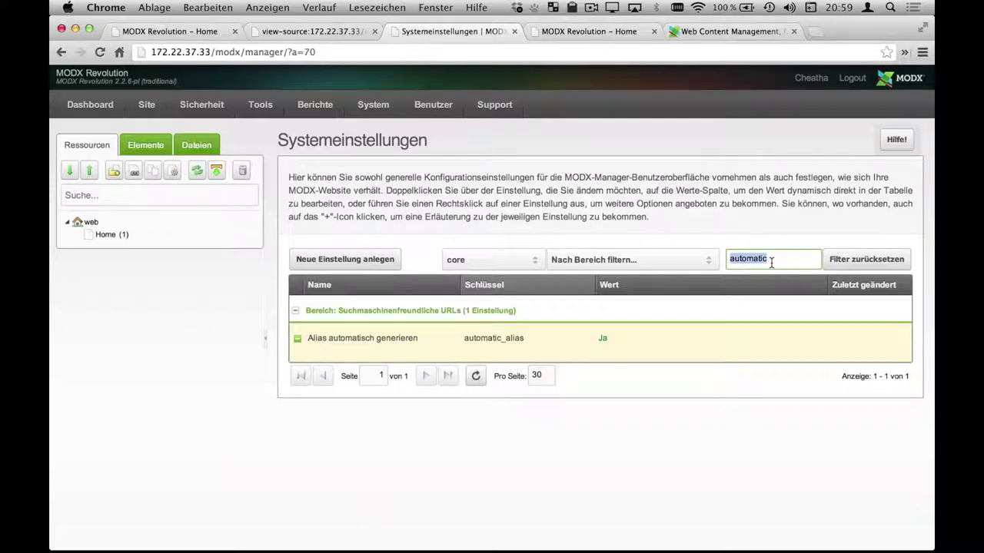
pyautogui.write('alias')
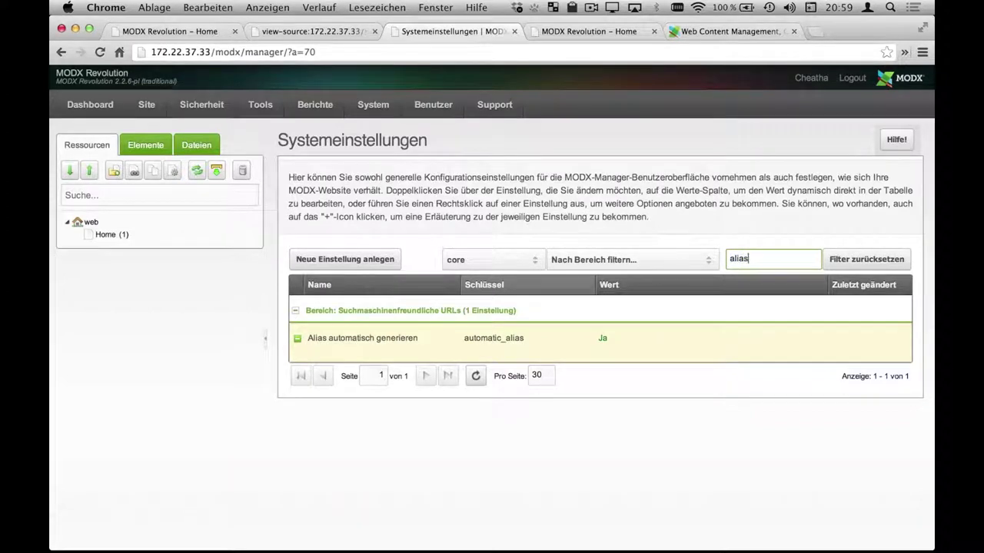
pyautogui.press('Return')
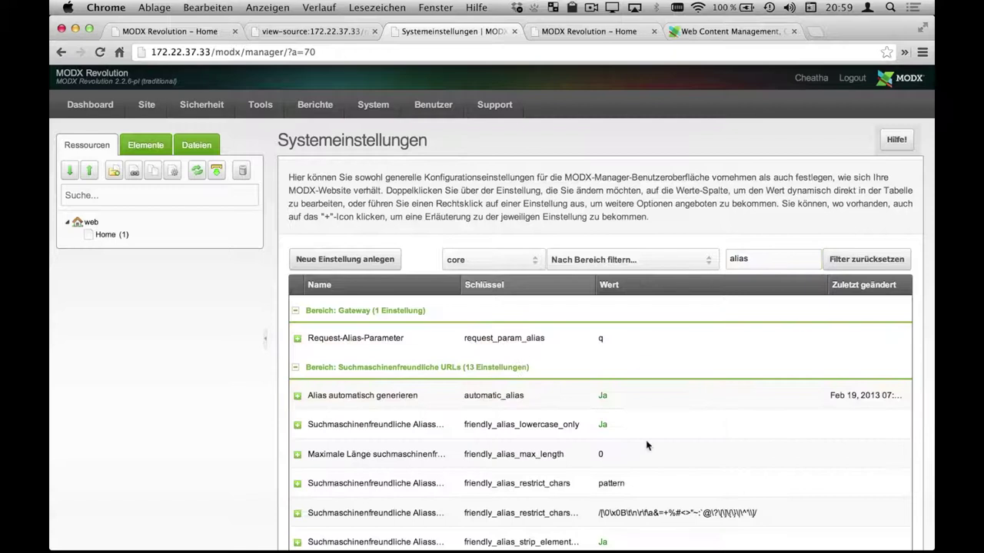
pyautogui.scroll(-5, 670, 402)
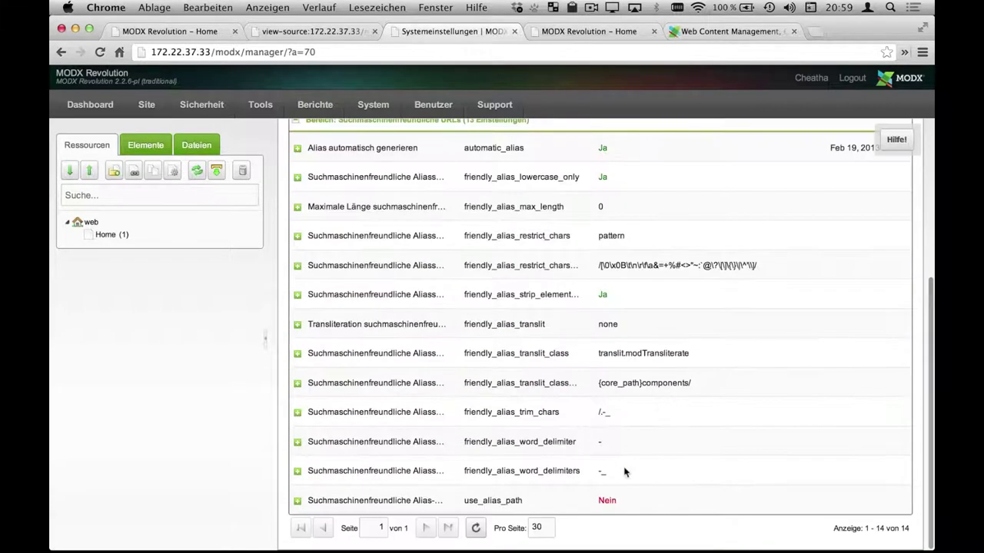
pyautogui.doubleClick(620, 501)
pyautogui.click(613, 501)
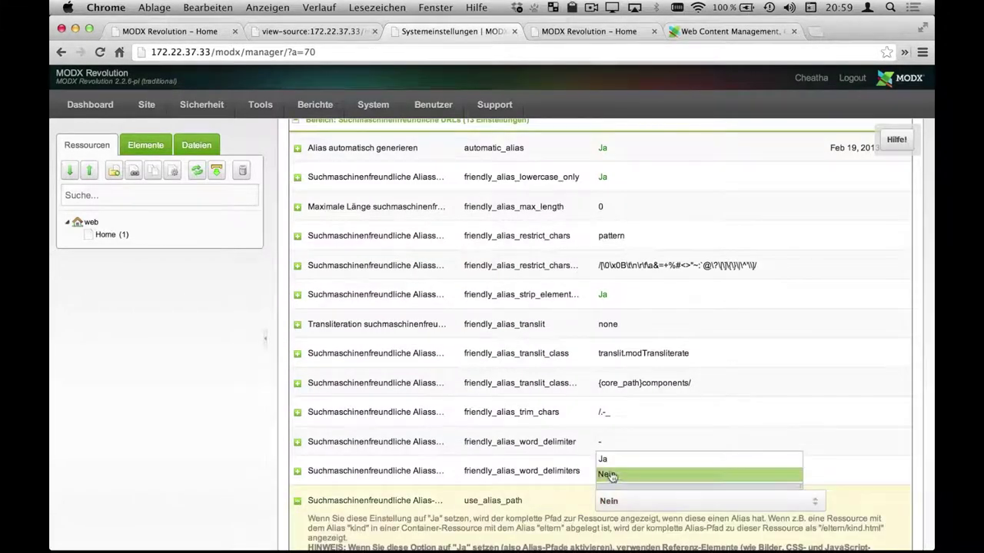
pyautogui.click(607, 466)
# Step: Check the "Einstellungen vor dem Start" note, filter the system settings by "feed" and set feed_modx_news_enabled and feed_modx_security_enabled to Nein
pyautogui.hotkey('ctrl', 'Right')
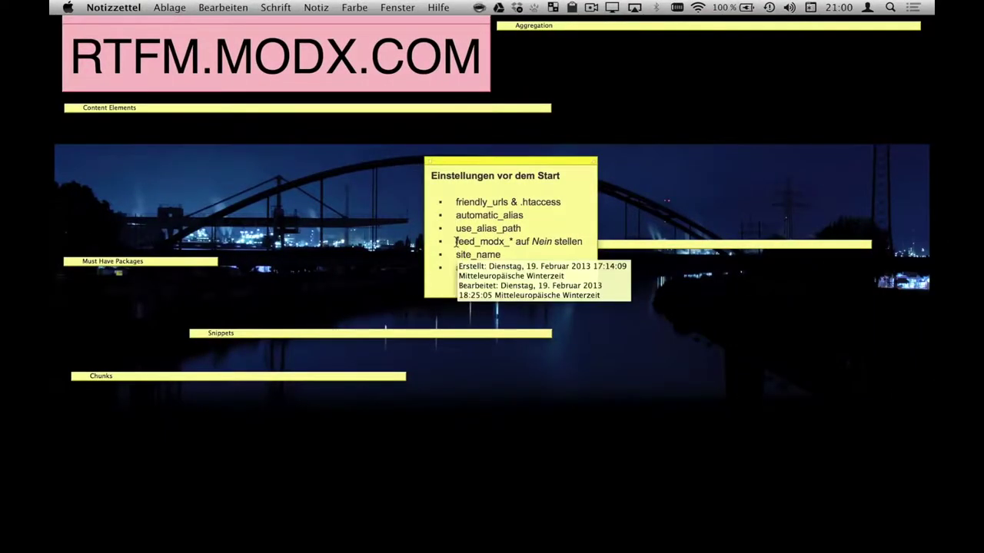
pyautogui.hotkey('ctrl', 'Left')
pyautogui.scroll(5, 638, 196)
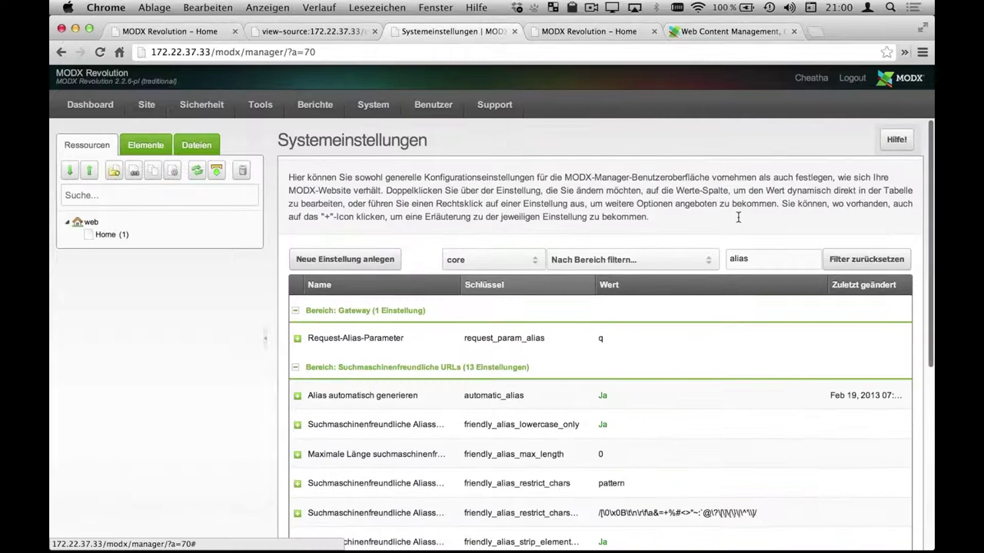
pyautogui.doubleClick(749, 257)
pyautogui.write('feed')
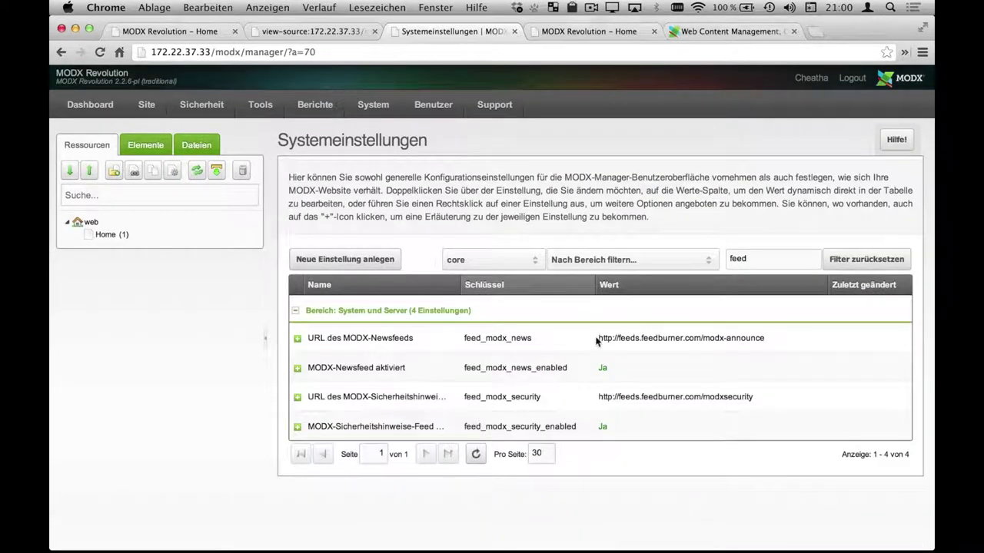
pyautogui.doubleClick(601, 368)
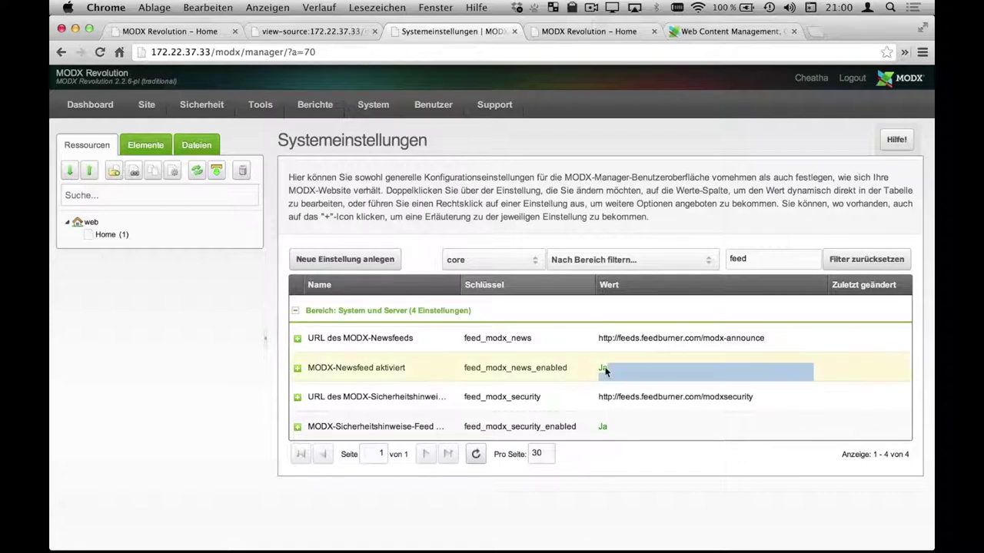
pyautogui.click(614, 372)
pyautogui.click(607, 401)
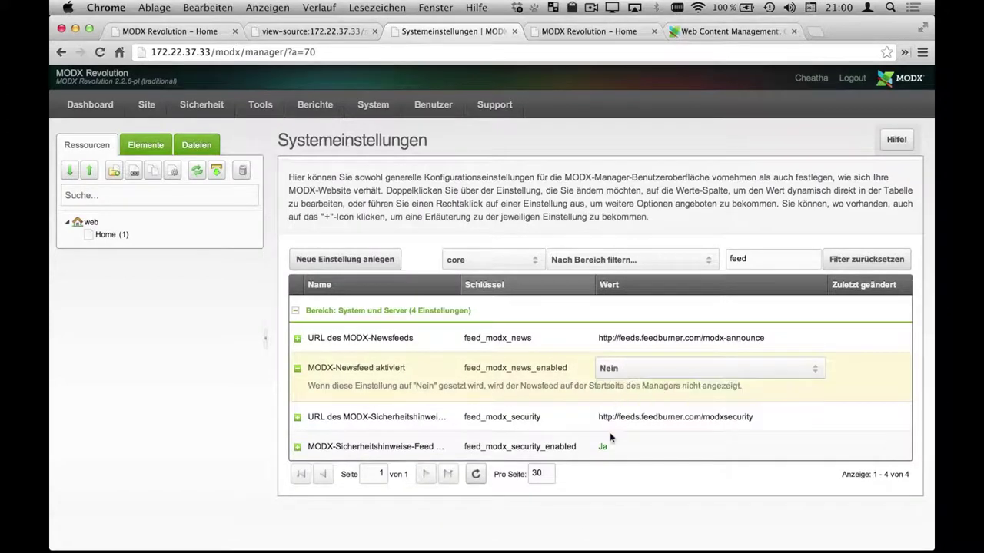
pyautogui.doubleClick(602, 438)
pyautogui.click(604, 440)
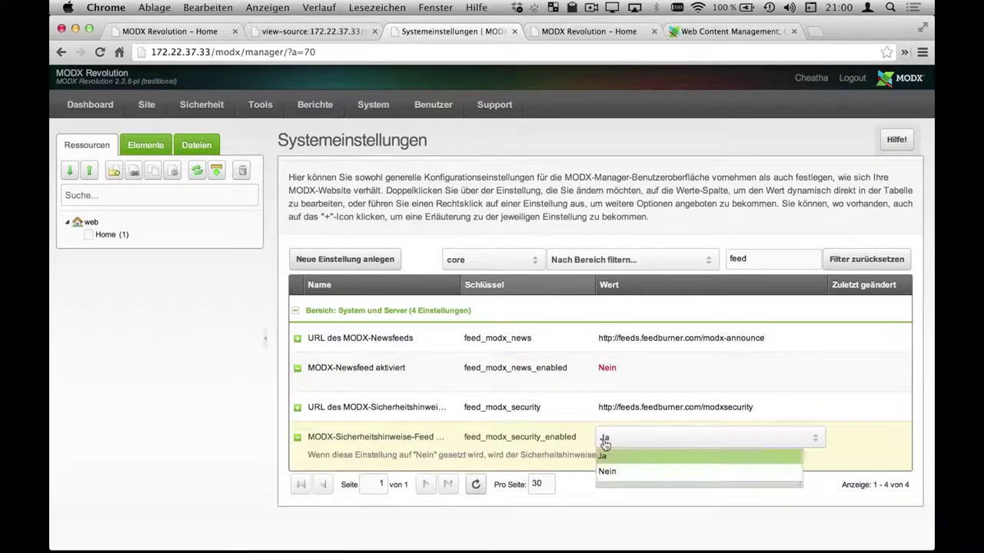
pyautogui.click(607, 470)
# Step: Check the note for the next setting, filter the system settings by "site_name" and set site_name to "Meine tolle Seite"
pyautogui.hotkey('ctrl', 'Right')
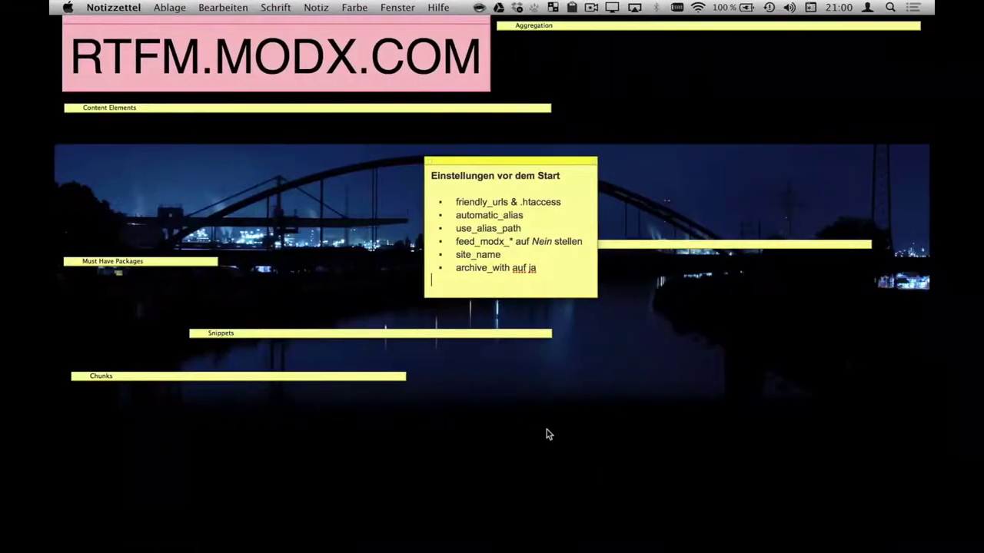
pyautogui.hotkey('ctrl', 'Left')
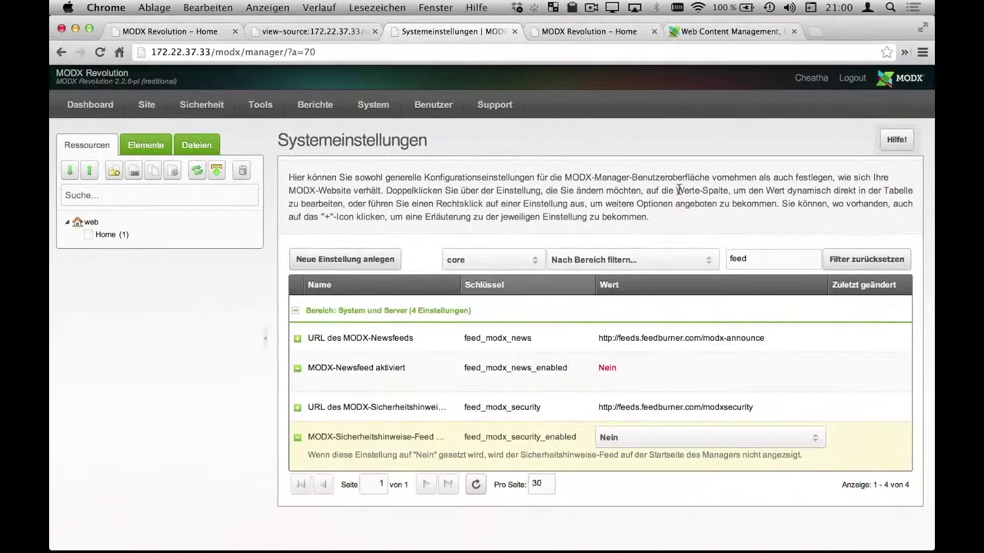
pyautogui.doubleClick(746, 258)
pyautogui.write('site_nam')
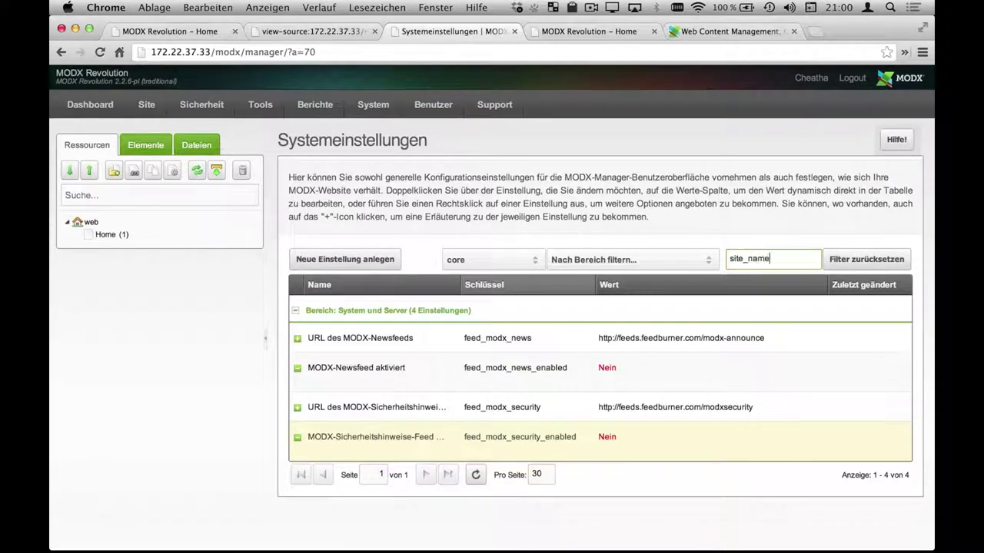
pyautogui.press('Return')
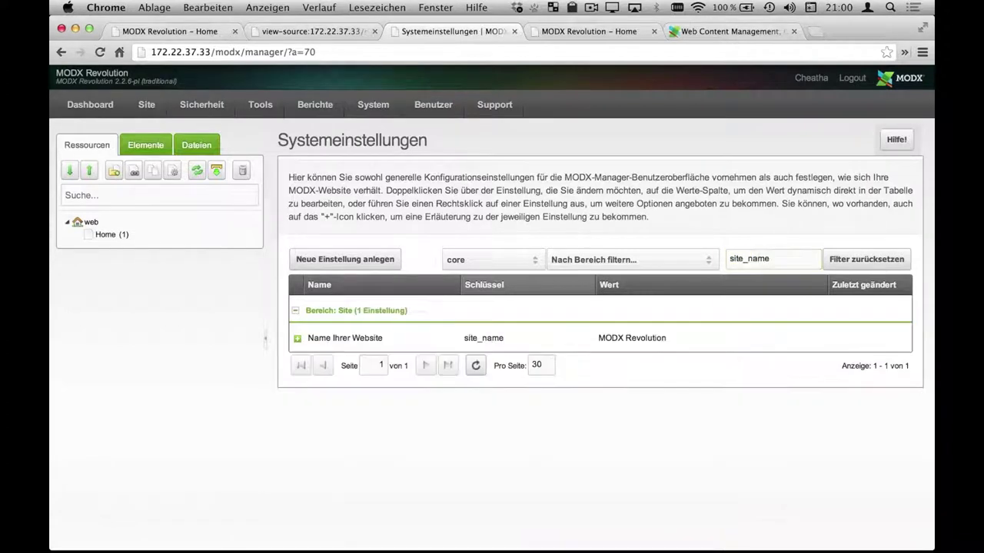
pyautogui.doubleClick(622, 339)
pyautogui.tripleClick(622, 340)
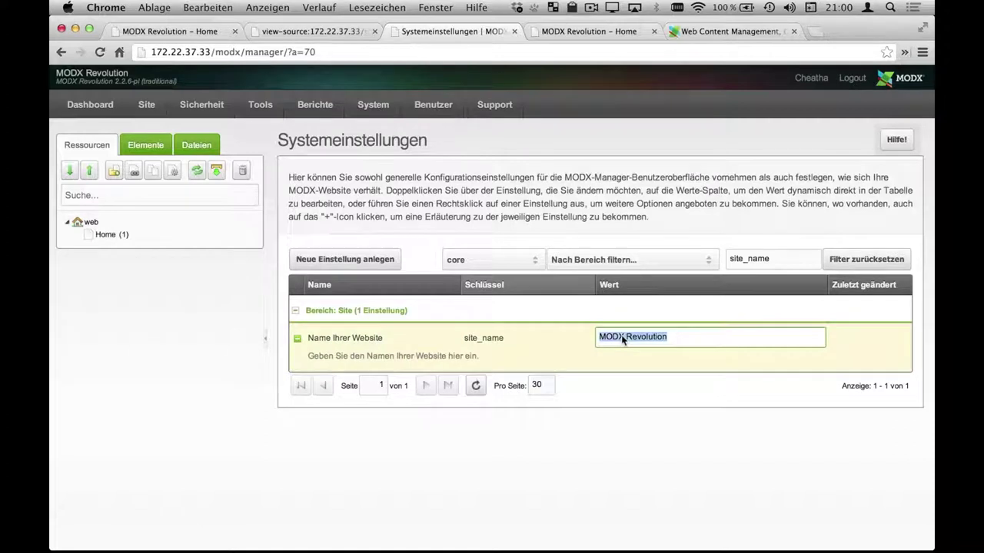
pyautogui.write('Meine tolle Seite')
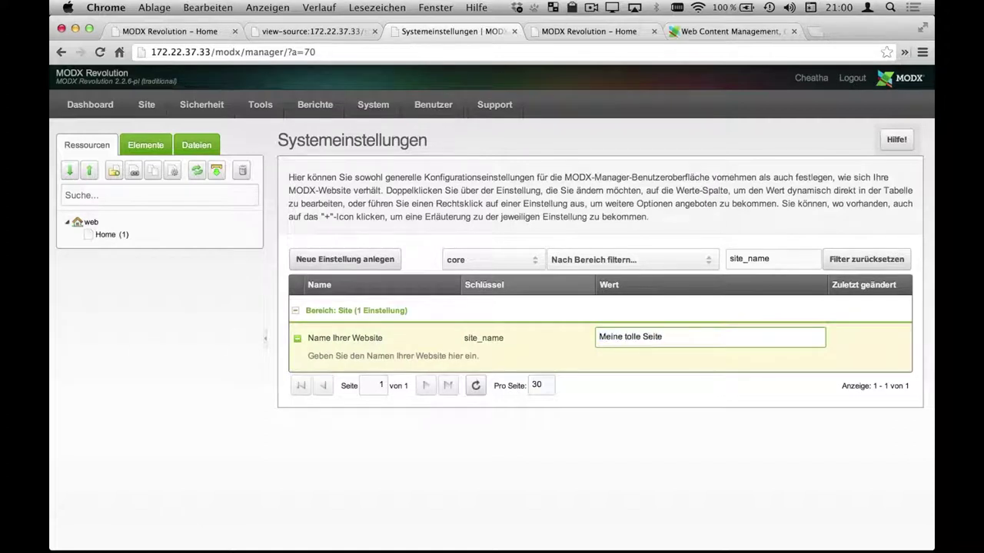
pyautogui.press('Return')
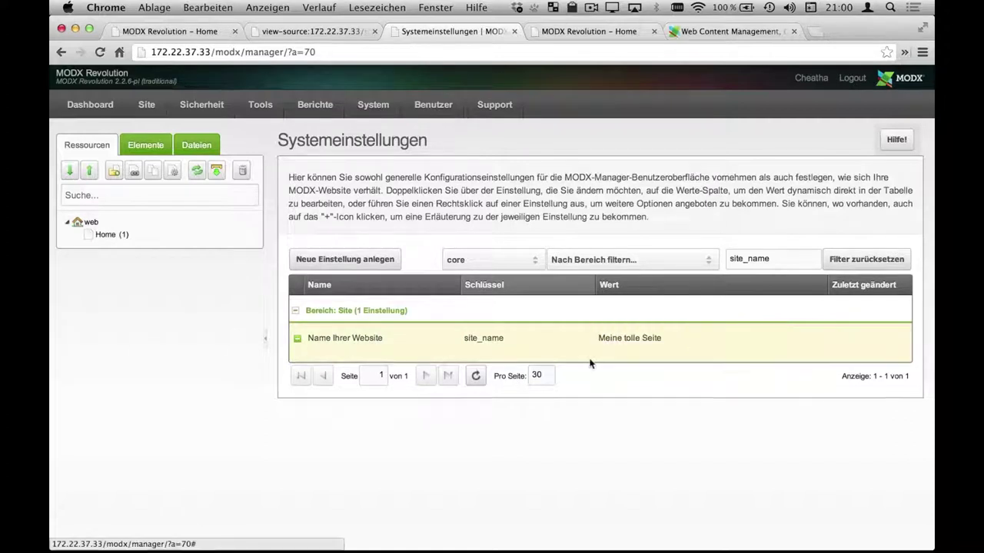
# Step: Reload the site's home page and its source view, and examine the page title in the source code
pyautogui.press('super+alt+Left')
pyautogui.press('super+alt+Left')
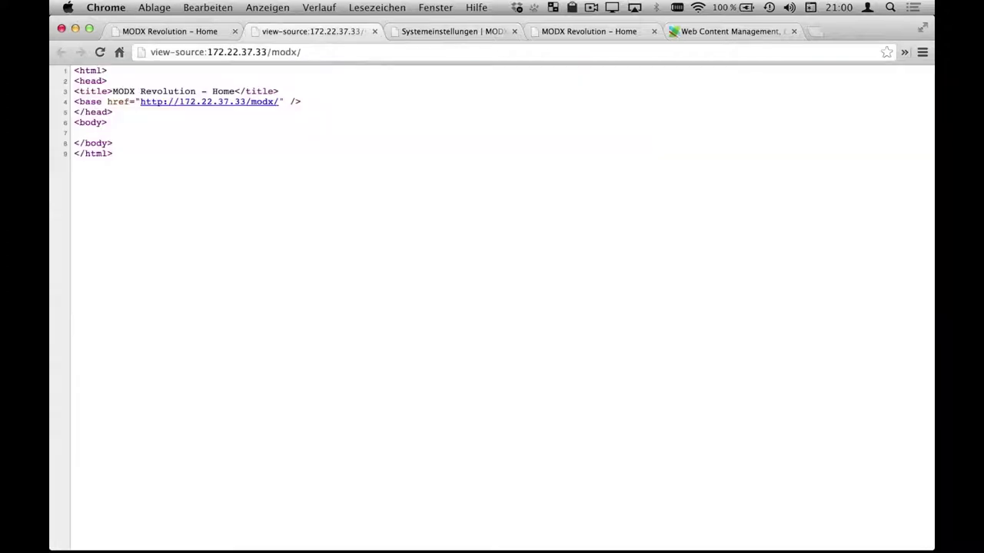
pyautogui.press('super+r')
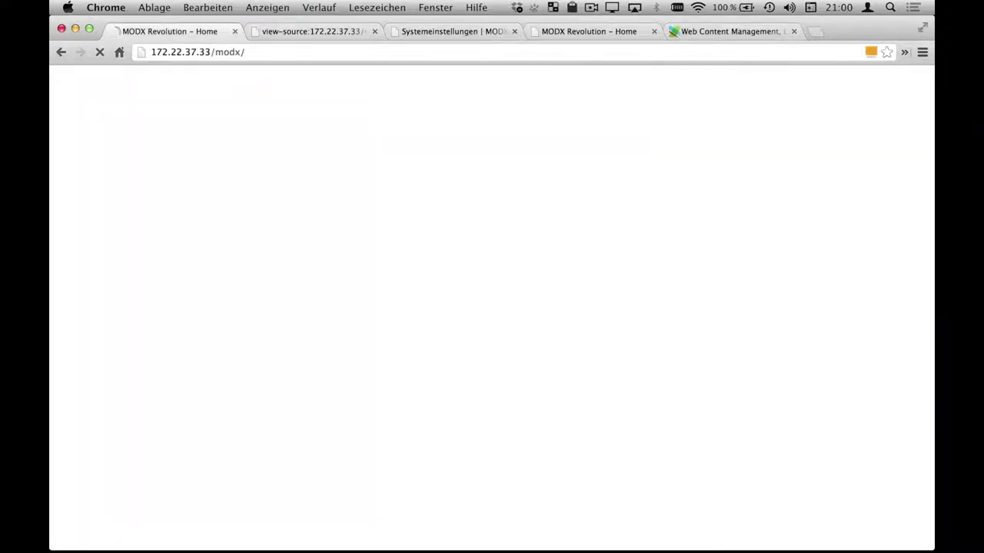
pyautogui.press('super+alt+Right')
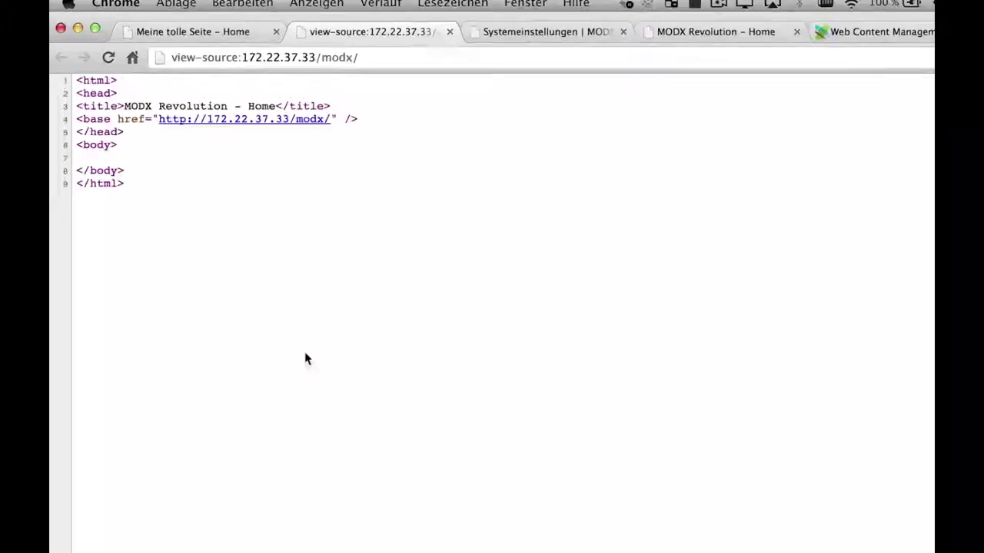
pyautogui.press('super+r')
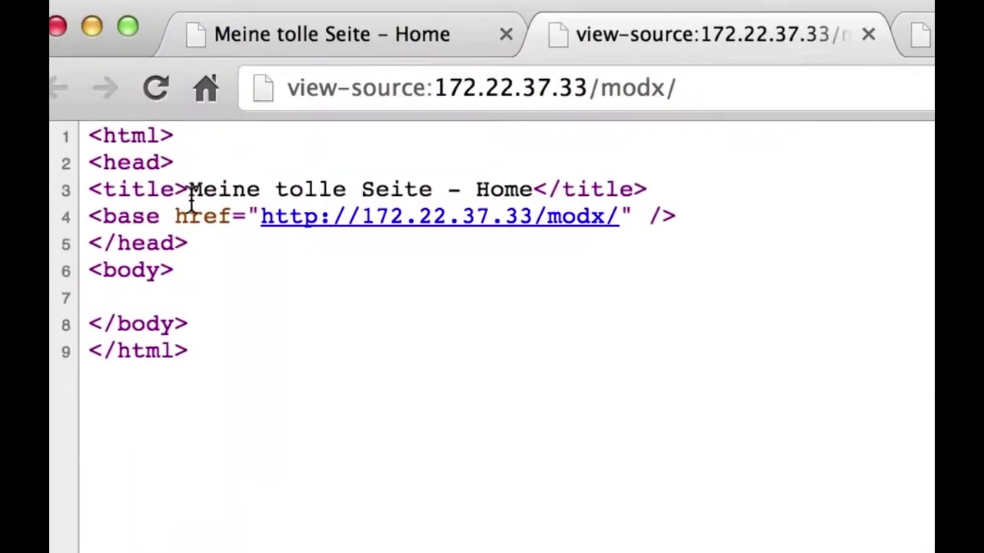
pyautogui.moveTo(190, 192); pyautogui.dragTo(427, 176)
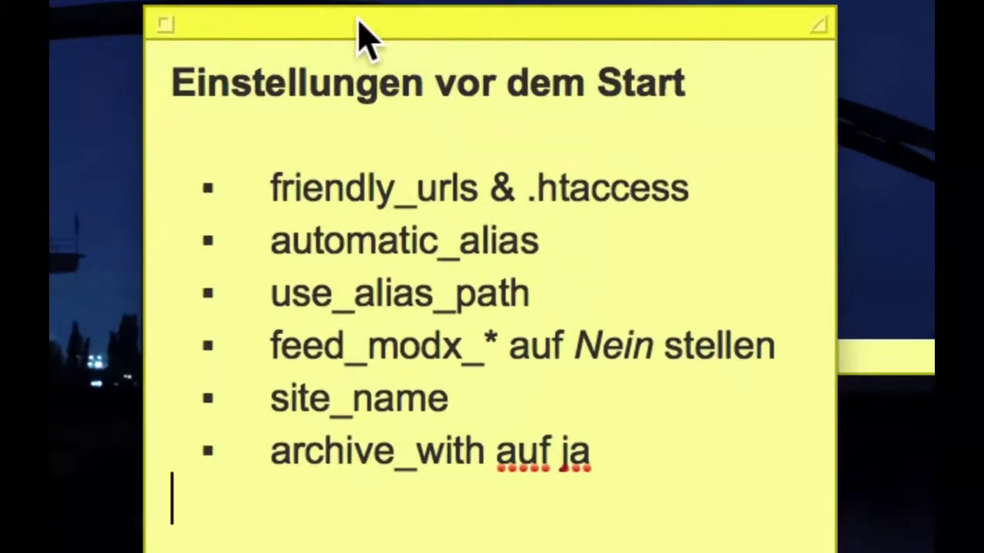
# Step: Collapse the "Einstellungen vor dem Start" note and return to the MODX manager's system settings in Chrome
pyautogui.moveTo(361, 34)
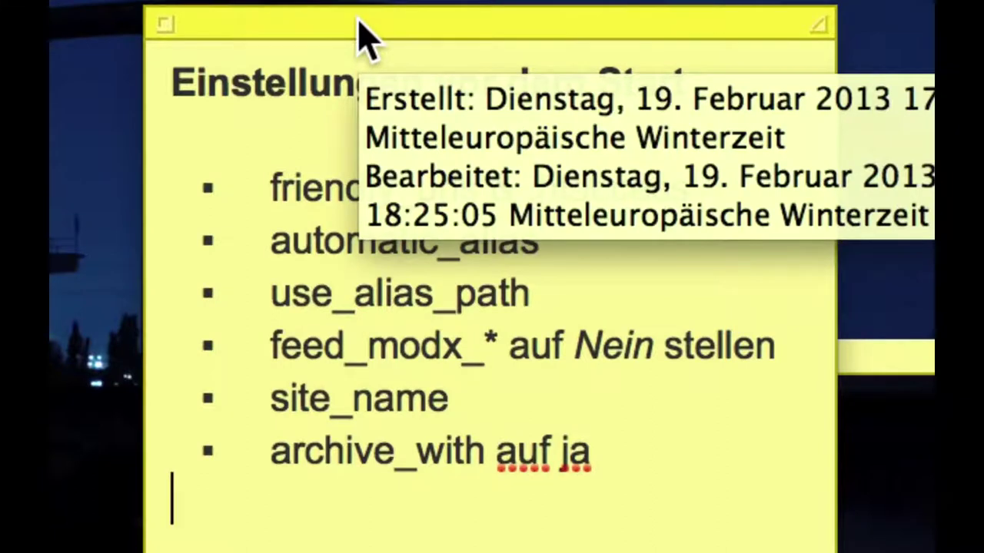
pyautogui.doubleClick(360, 26)
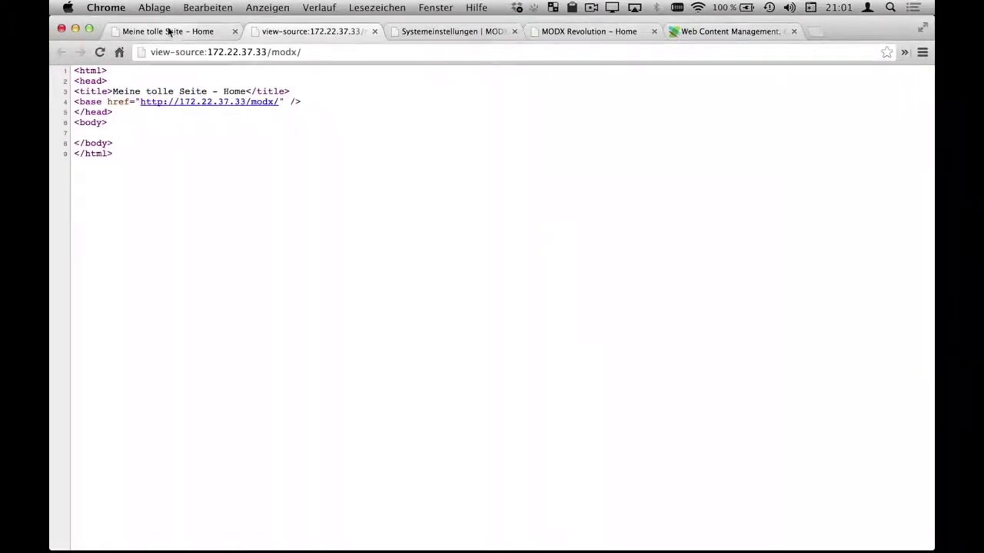
pyautogui.click(170, 32)
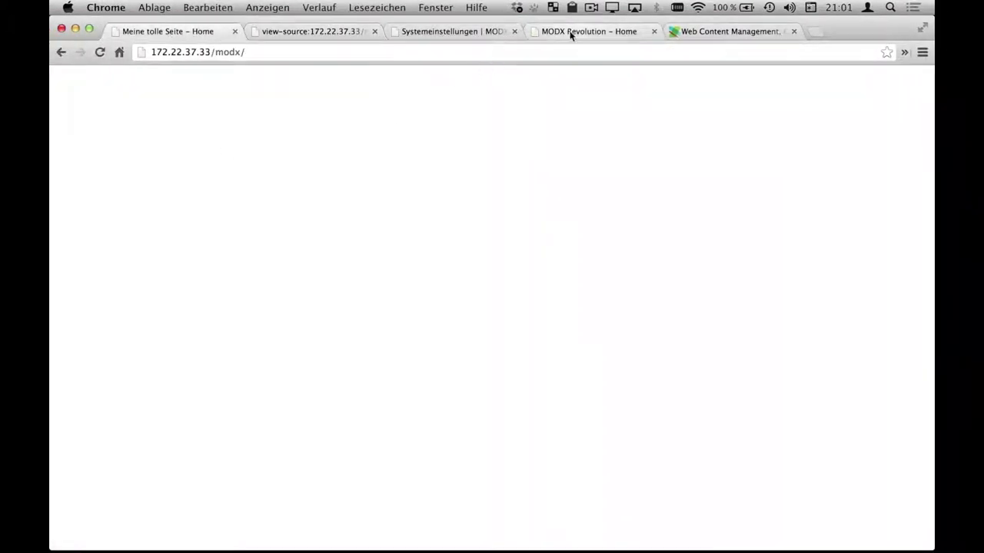
pyautogui.click(433, 34)
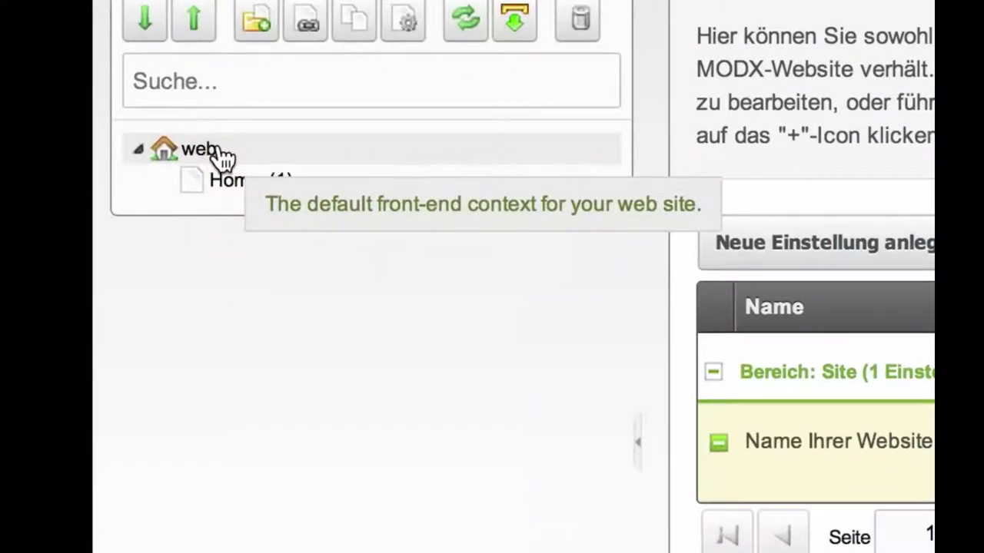
# Step: Create and save a document titled "Impressum" in the web context, marked as published and hidden from menus
pyautogui.rightClick(224, 151)
pyautogui.moveTo(376, 351)
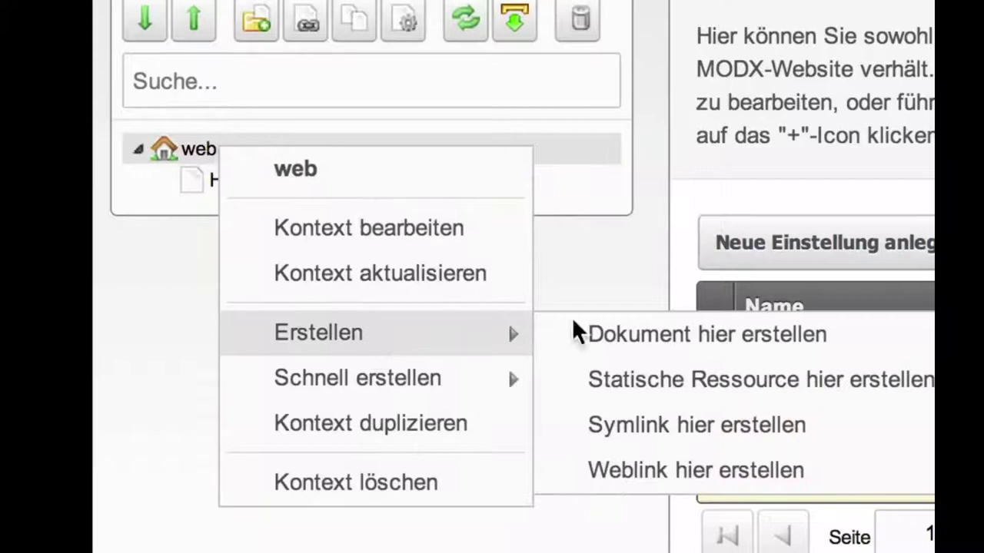
pyautogui.click(611, 333)
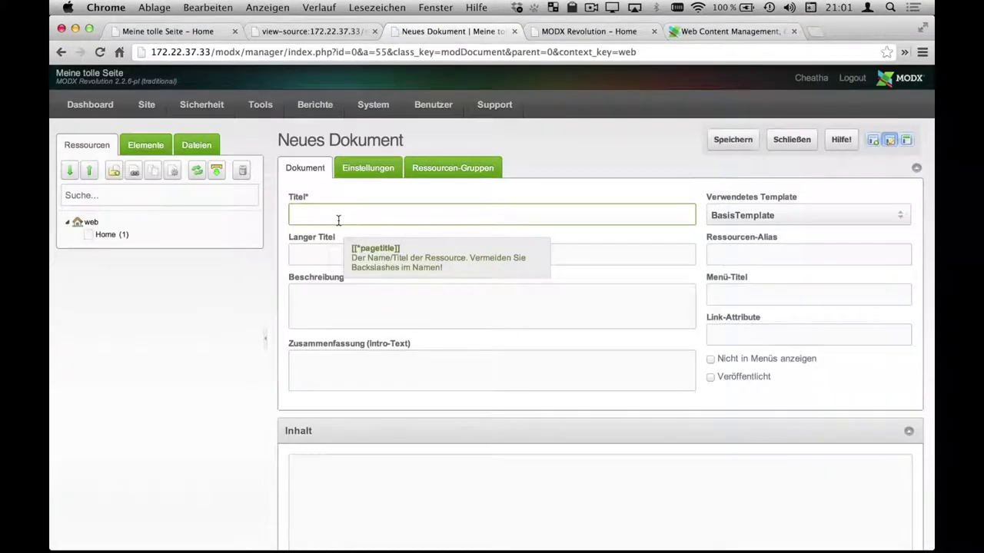
pyautogui.write('Impressum')
pyautogui.click(715, 378)
pyautogui.click(710, 359)
pyautogui.click(733, 141)
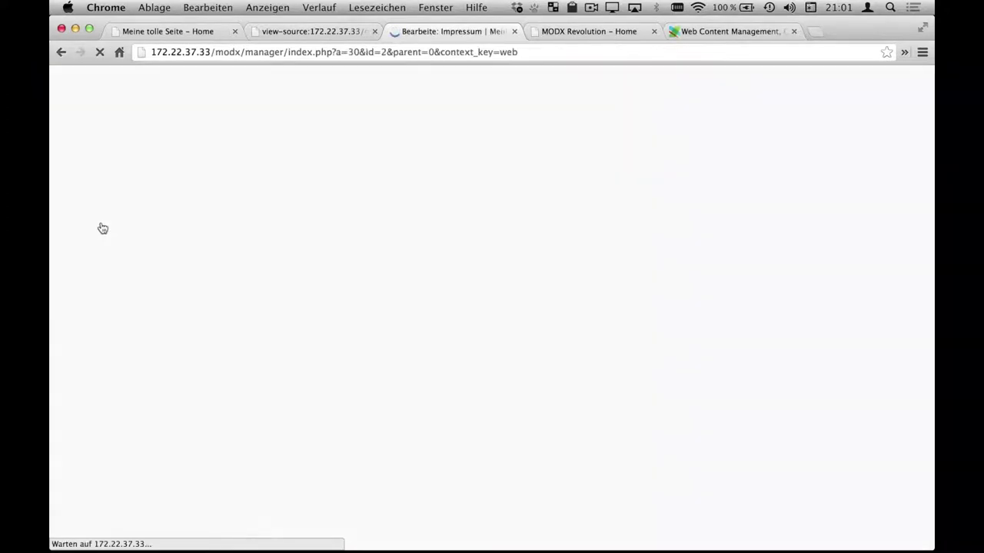
# Step: Create and save a published document titled "Test" in the web context
pyautogui.rightClick(102, 223)
pyautogui.click(57, 314)
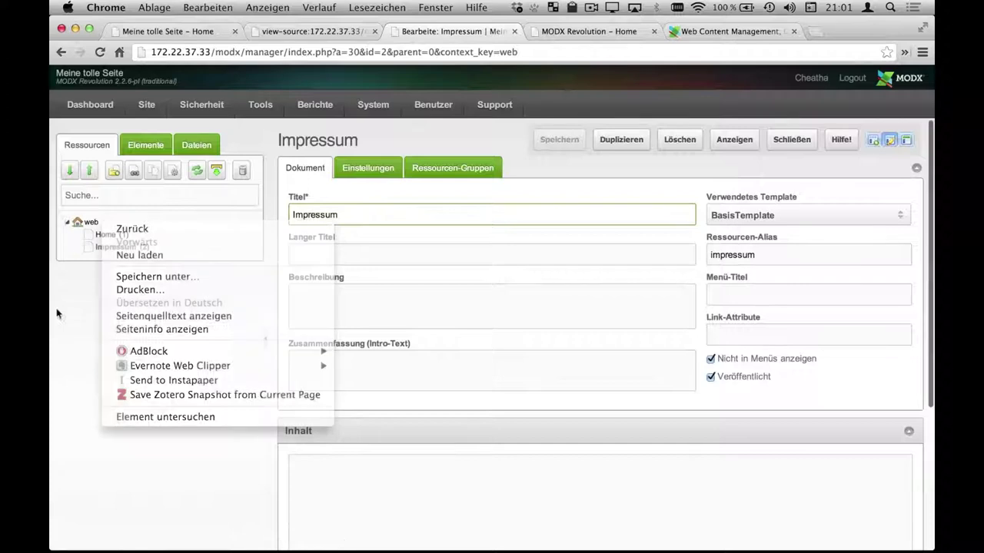
pyautogui.rightClick(83, 222)
pyautogui.moveTo(146, 297)
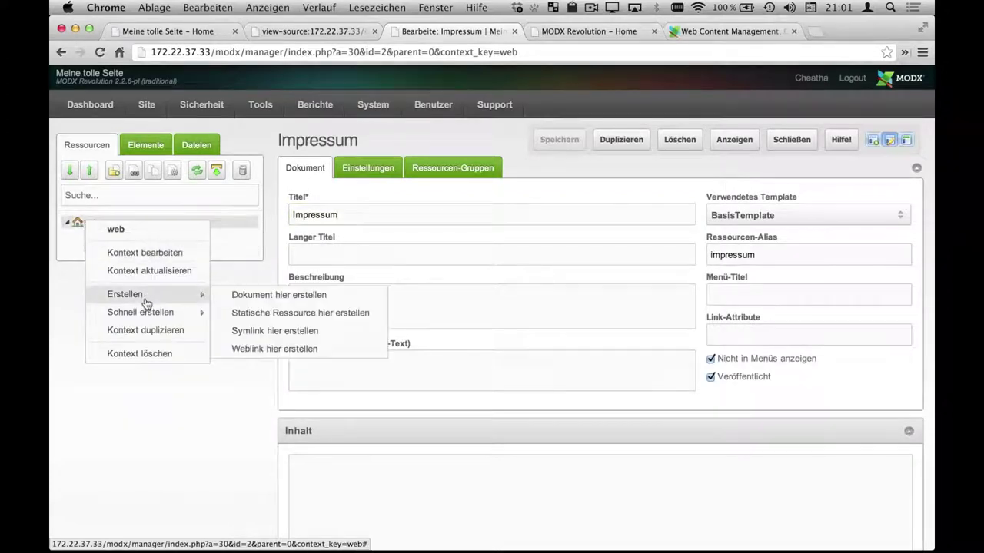
pyautogui.click(246, 299)
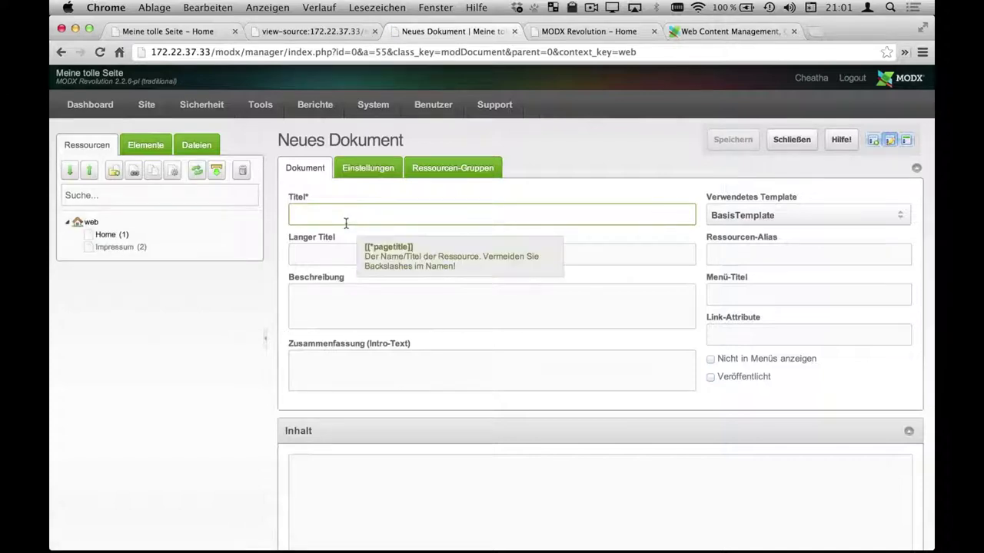
pyautogui.write('Test')
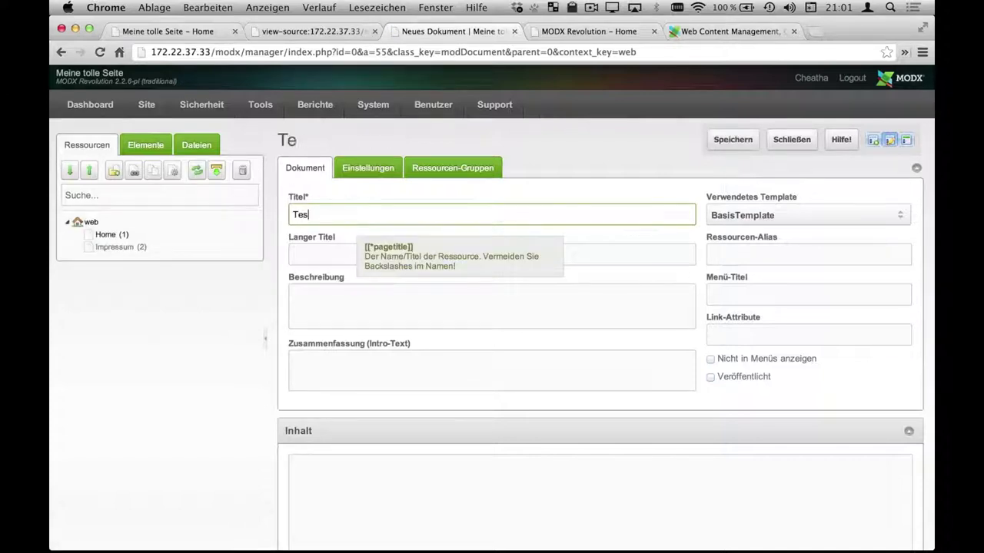
pyautogui.click(710, 379)
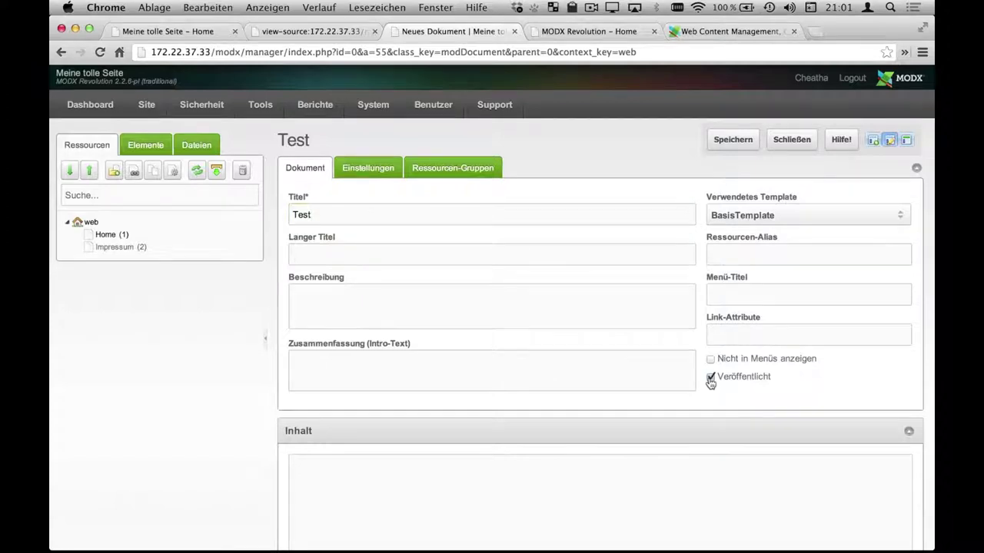
pyautogui.click(731, 140)
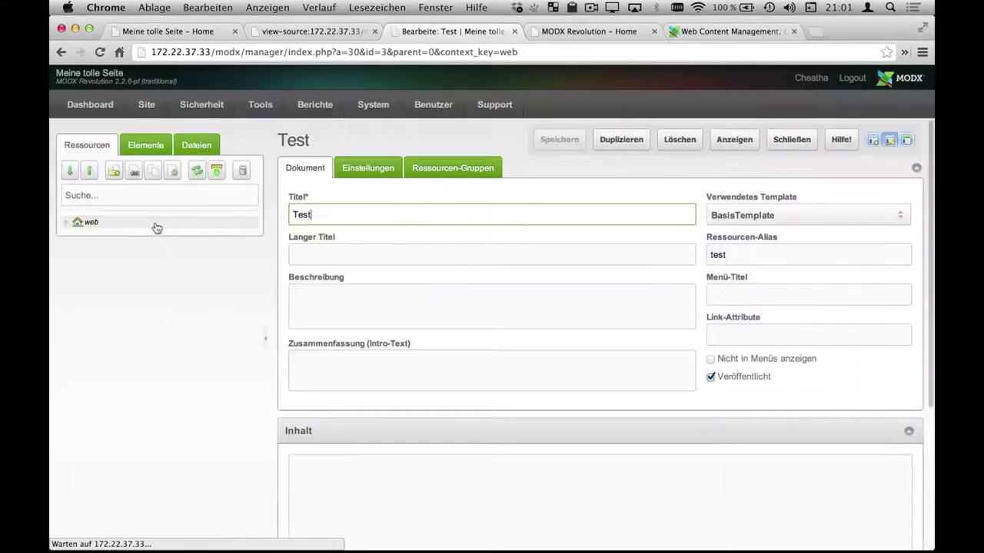
# Step: Quick-create a document titled "Beispiel" in the web context, mark it as published and save it
pyautogui.rightClick(91, 223)
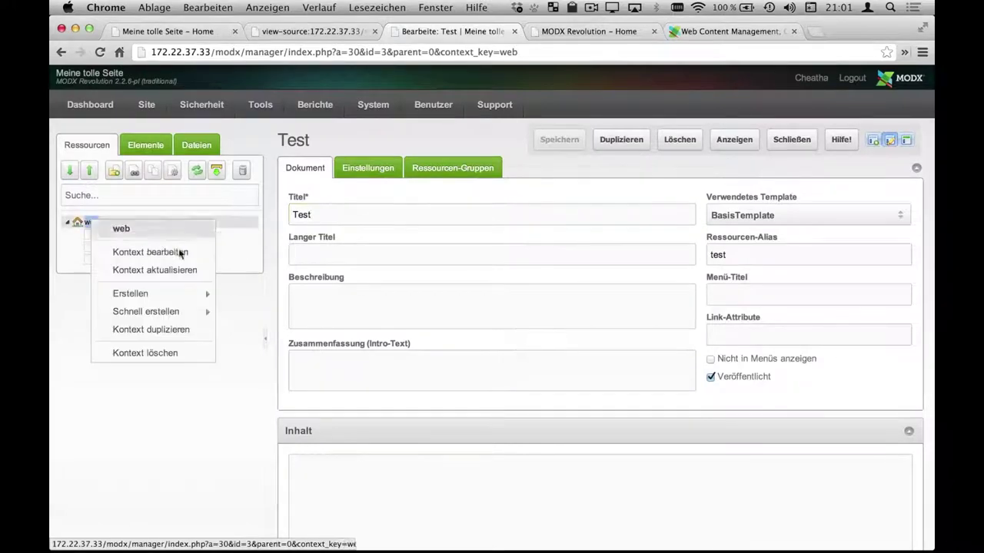
pyautogui.moveTo(172, 297)
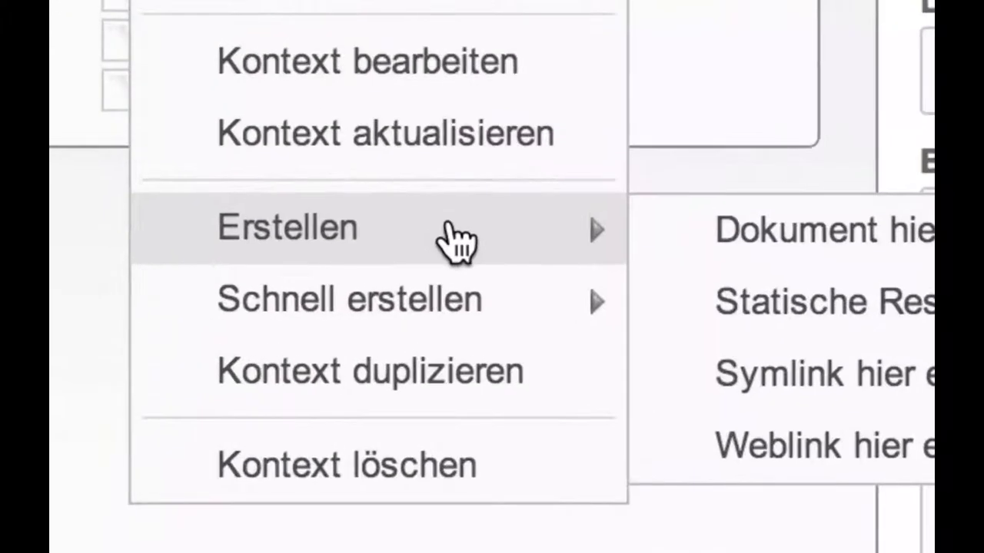
pyautogui.moveTo(435, 291)
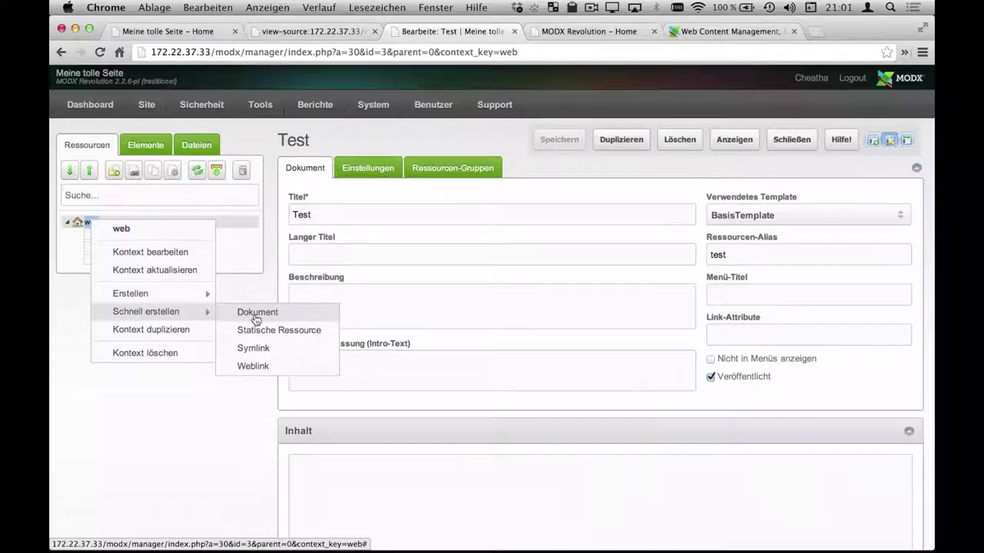
pyautogui.click(254, 315)
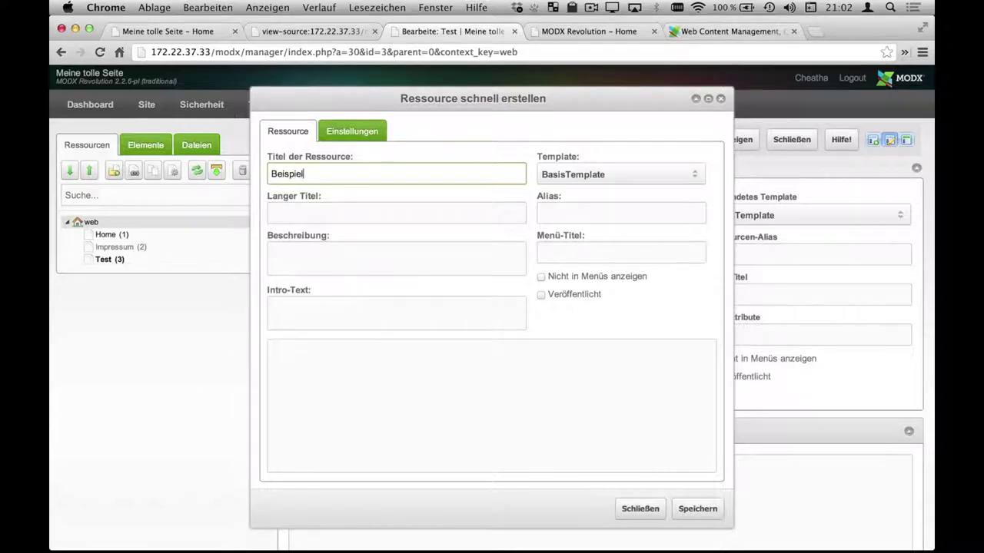
pyautogui.click(541, 295)
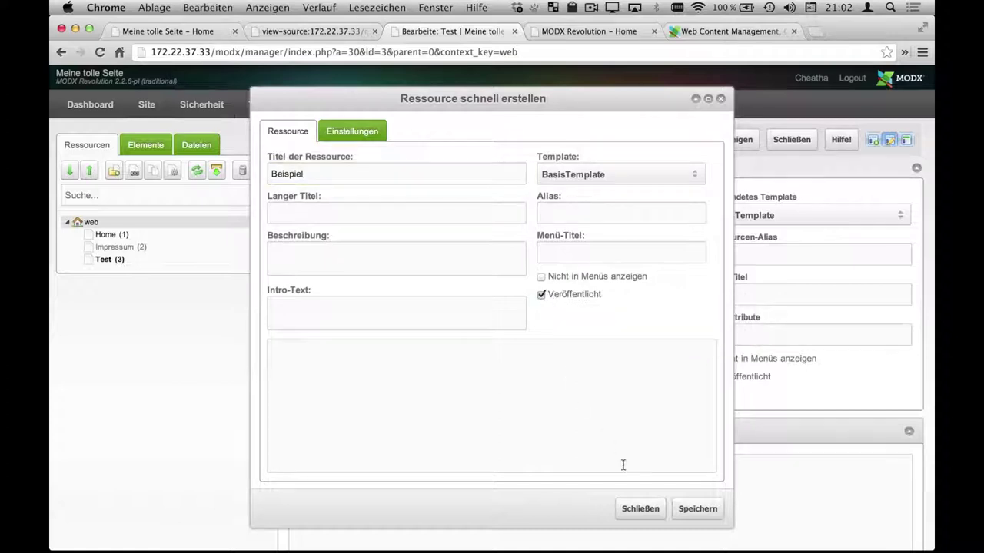
pyautogui.click(697, 508)
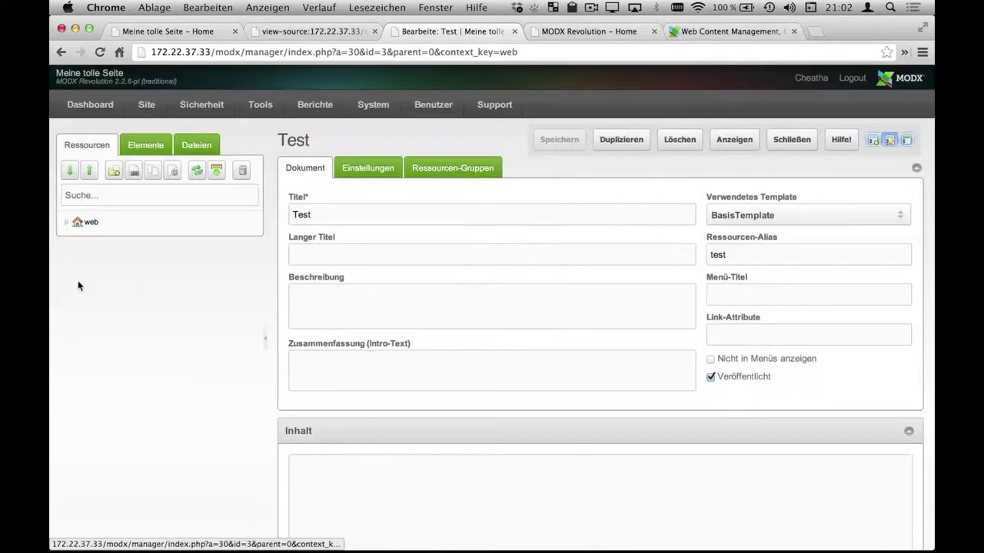
# Step: Quick-create a published document titled "Unterseite 1" beneath the "Beispiel" document and save it
pyautogui.click(66, 224)
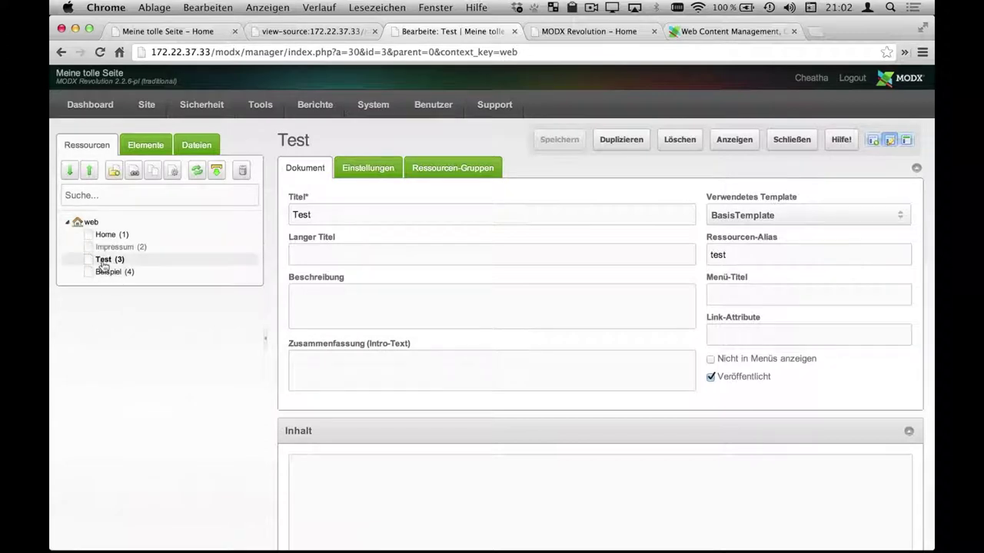
pyautogui.rightClick(109, 277)
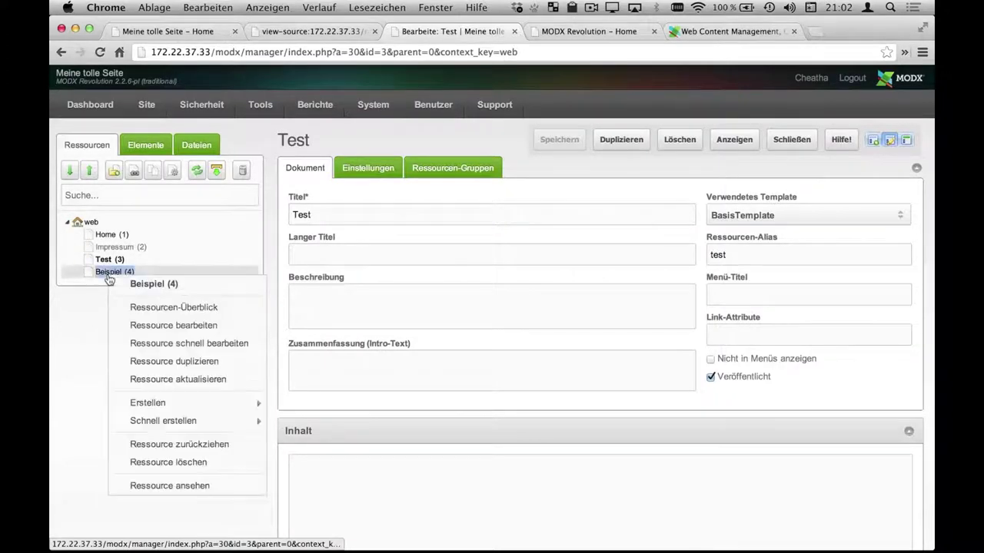
pyautogui.moveTo(220, 419)
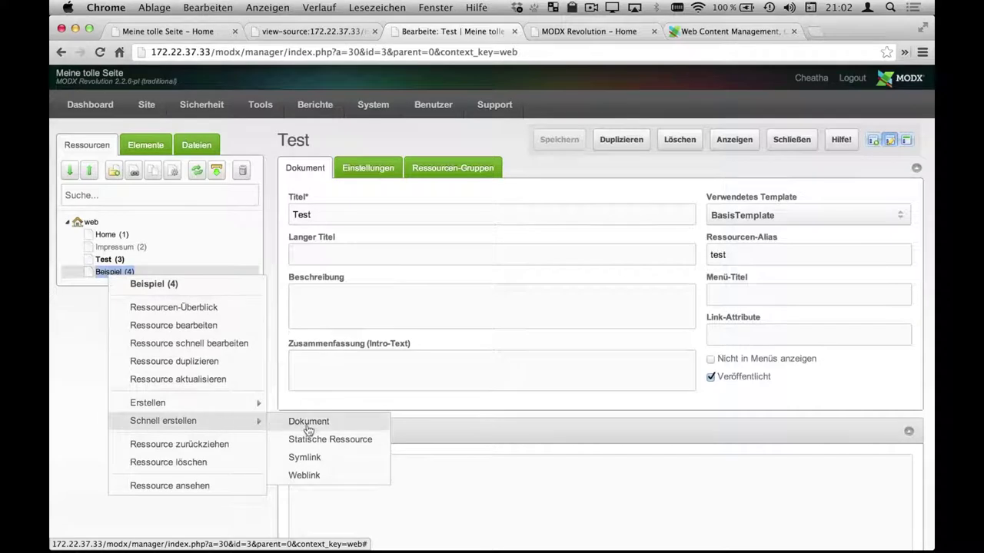
pyautogui.click(307, 422)
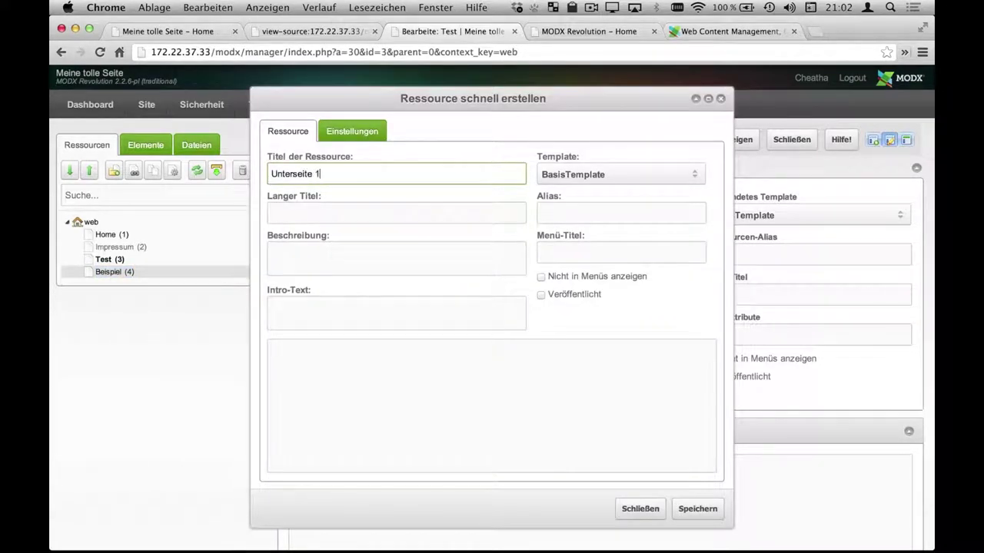
pyautogui.click(578, 298)
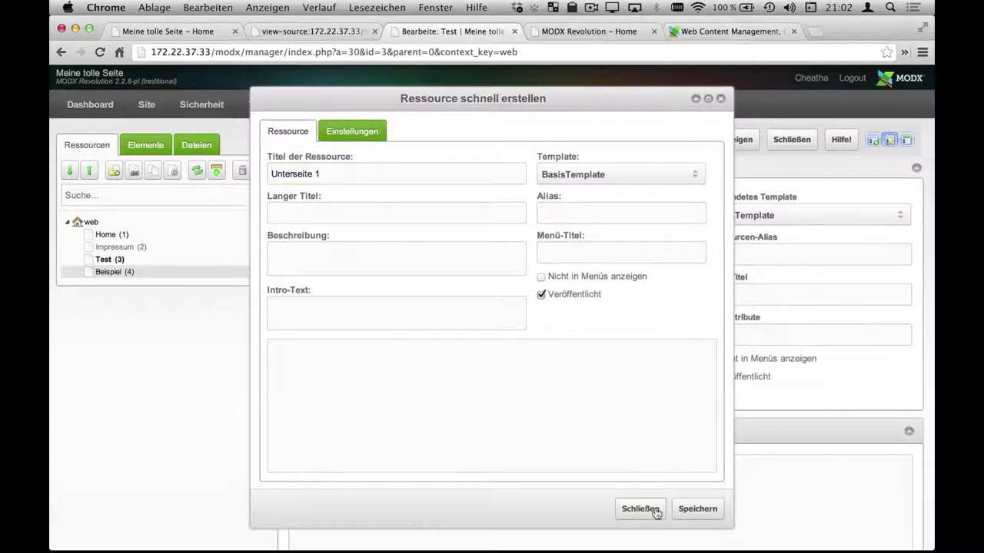
pyautogui.click(697, 511)
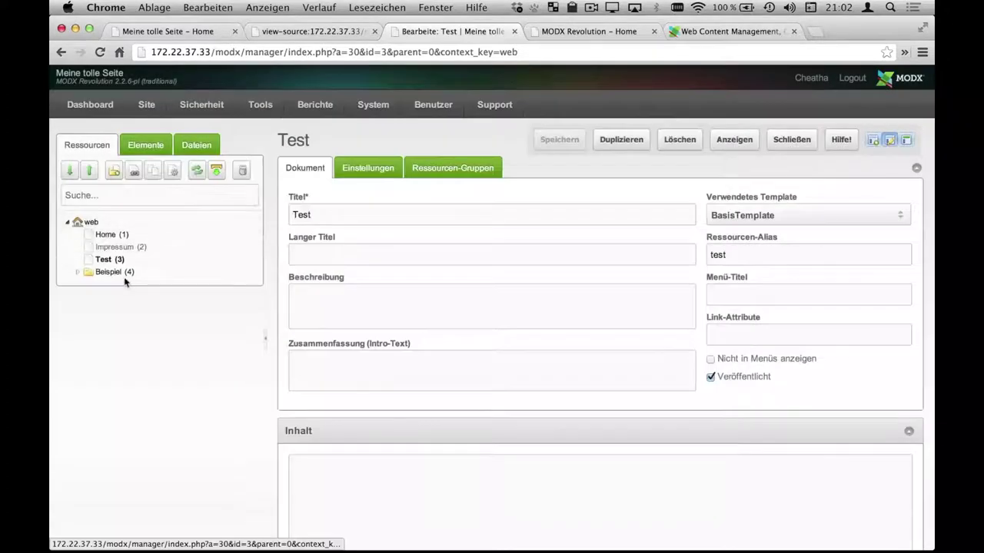
# Step: Quick-create a second child document of "Beispiel" titled "Bla", mark it as published and save it
pyautogui.rightClick(114, 275)
pyautogui.moveTo(245, 423)
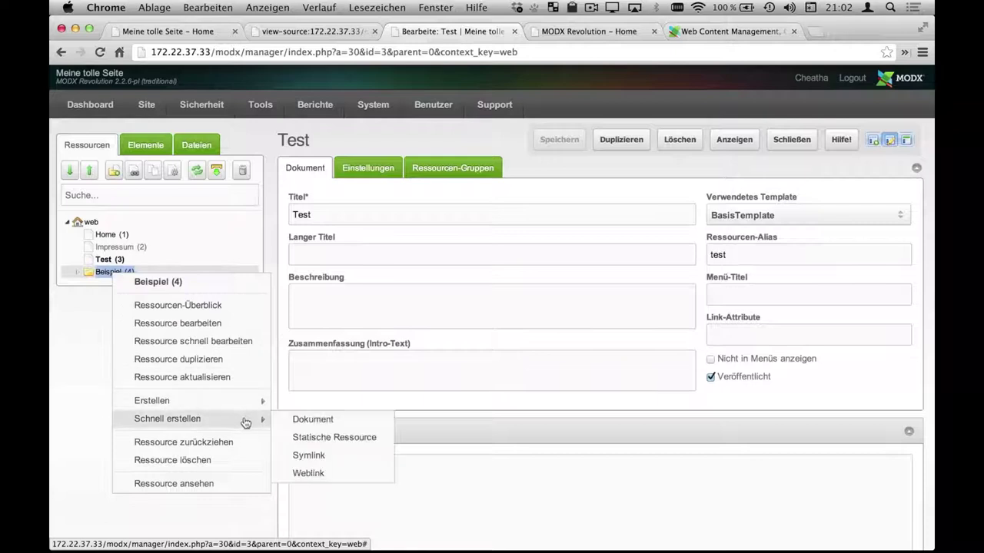
pyautogui.click(287, 419)
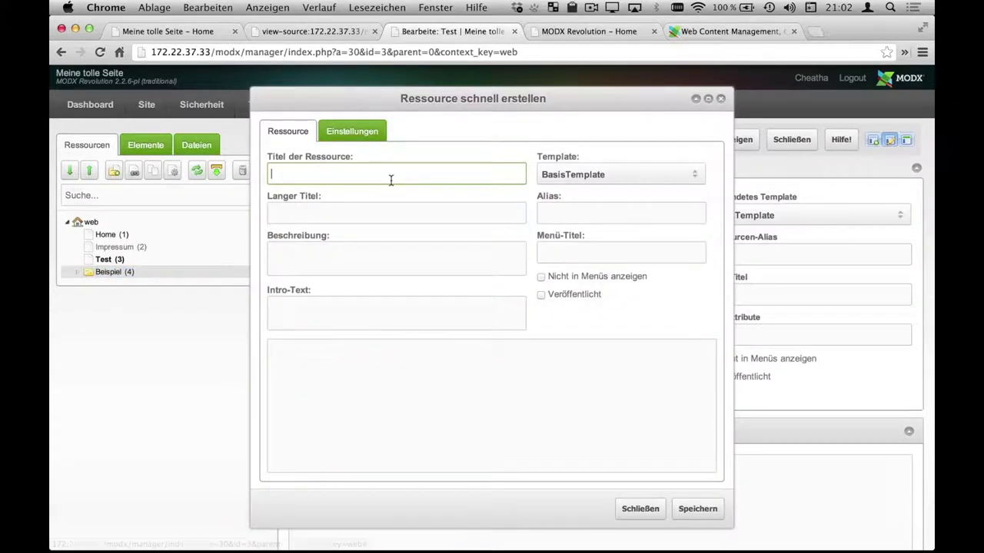
pyautogui.click(540, 296)
pyautogui.click(696, 509)
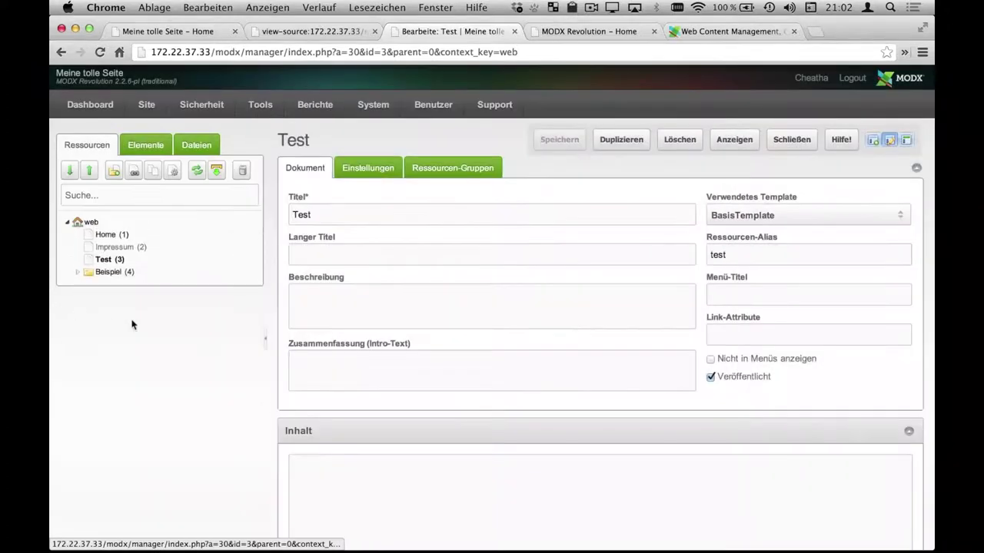
# Step: Quick-create another published document titled "Foo" beneath the "Beispiel" document and save it
pyautogui.rightClick(106, 272)
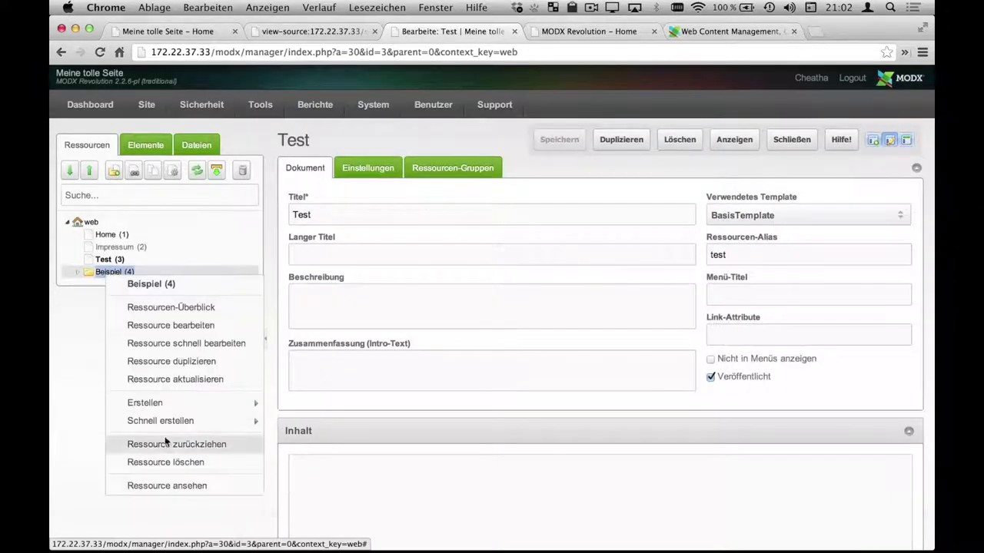
pyautogui.moveTo(215, 424)
pyautogui.click(282, 419)
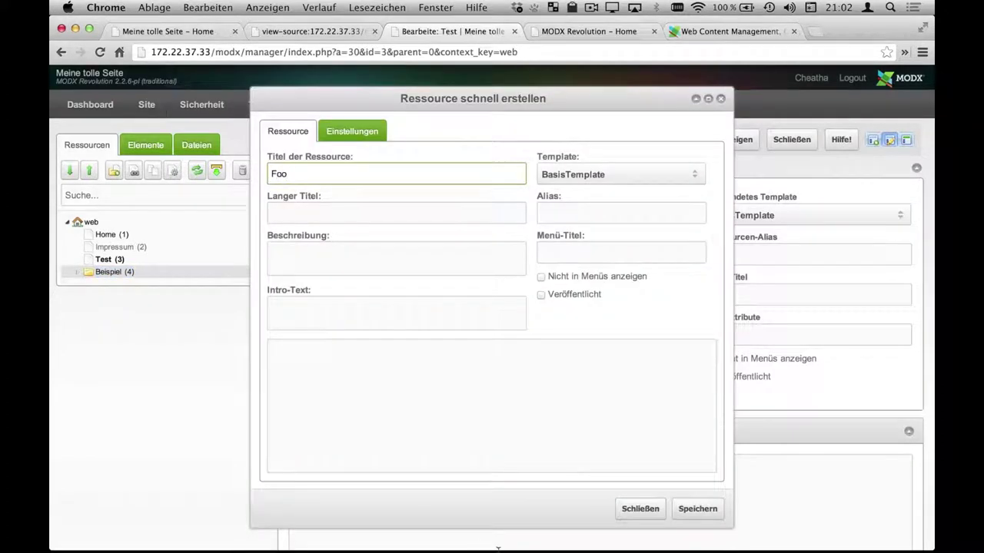
pyautogui.click(563, 294)
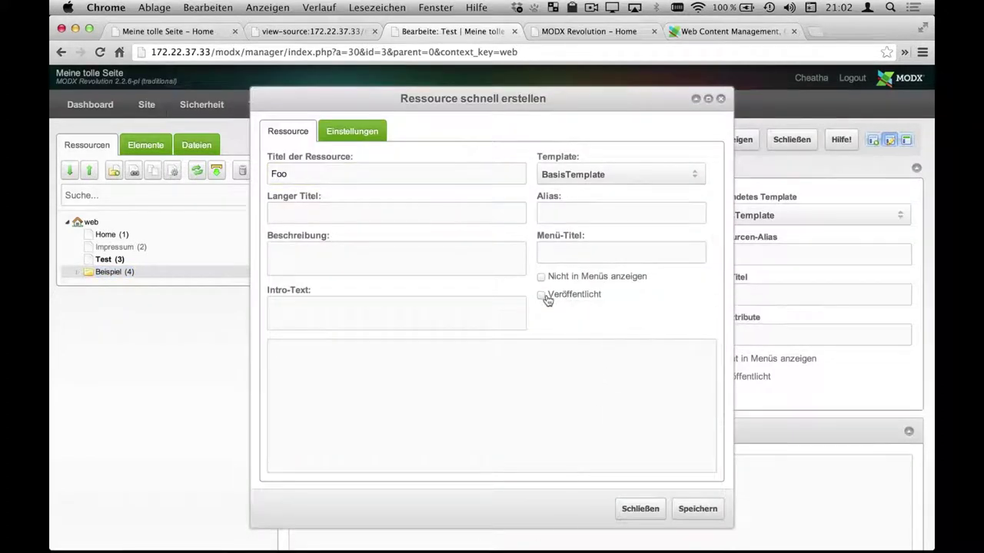
pyautogui.click(542, 296)
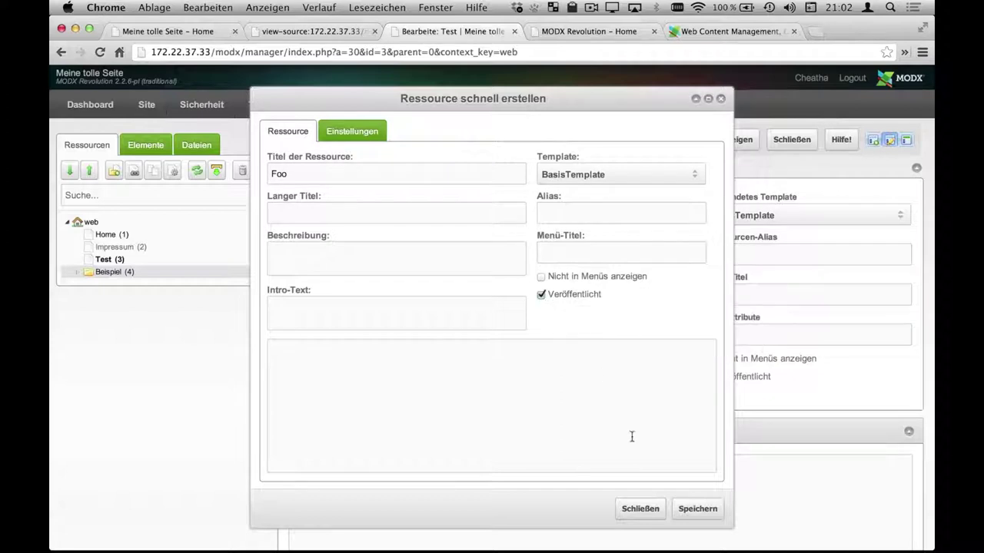
pyautogui.click(690, 511)
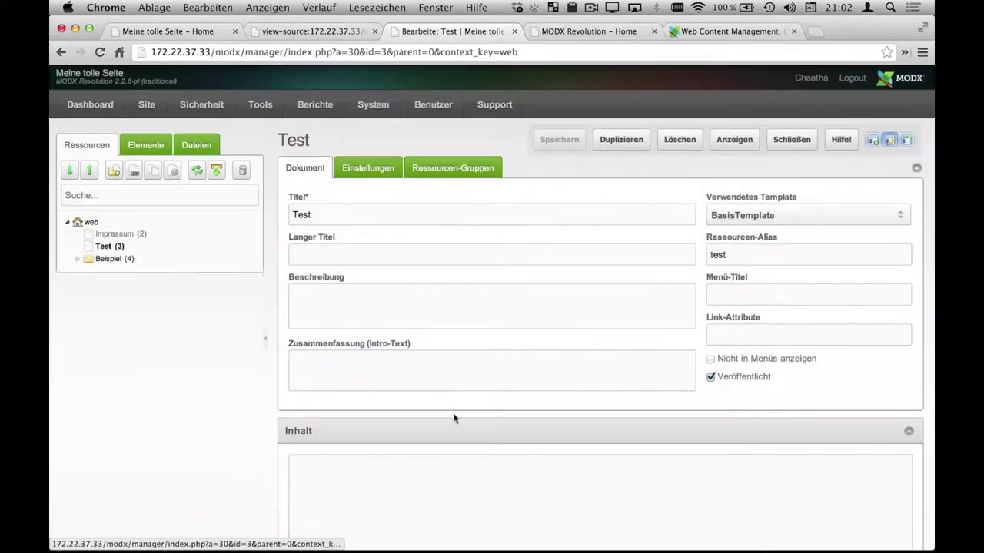
# Step: Show the site's elements, expand the templates and open BasisTemplate for editing
pyautogui.click(197, 34)
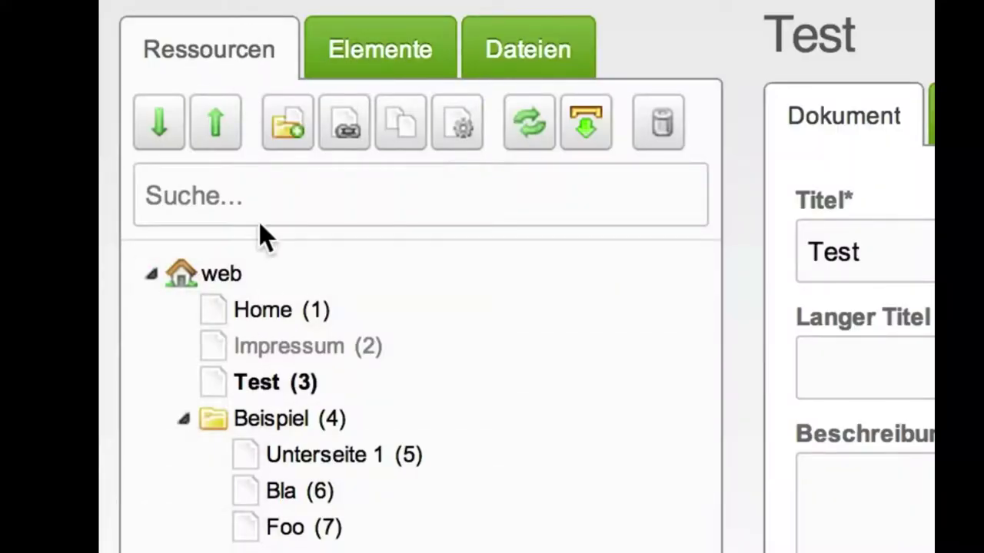
pyautogui.click(335, 48)
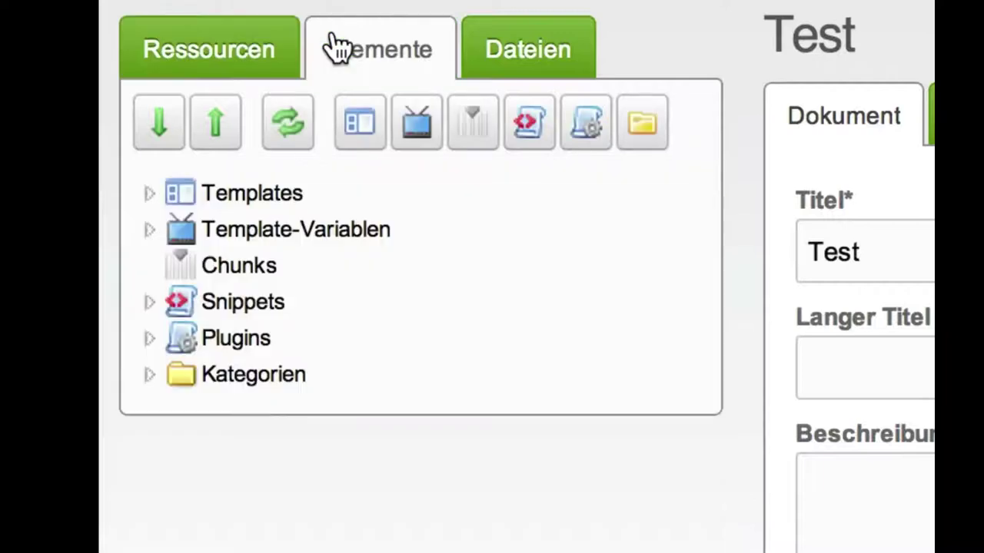
pyautogui.click(148, 194)
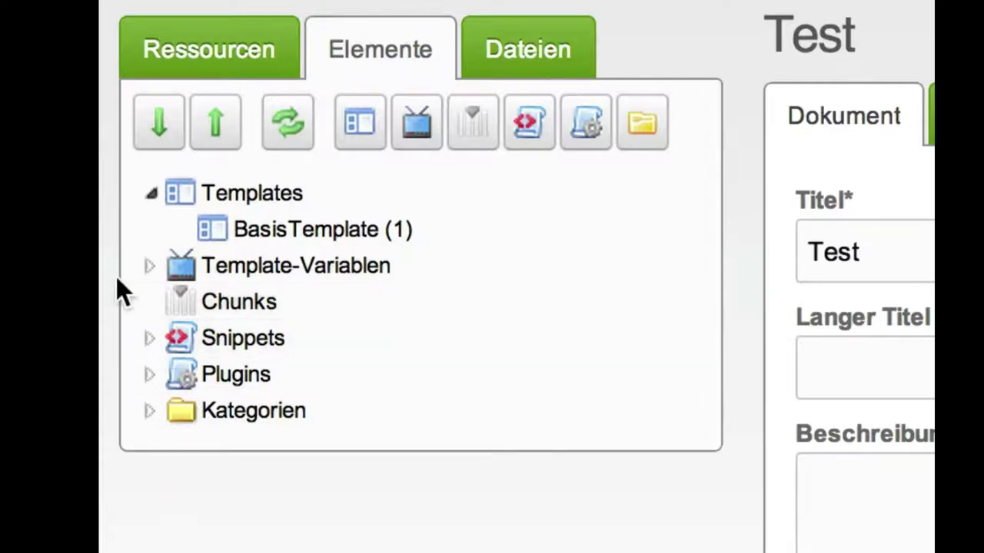
pyautogui.click(258, 246)
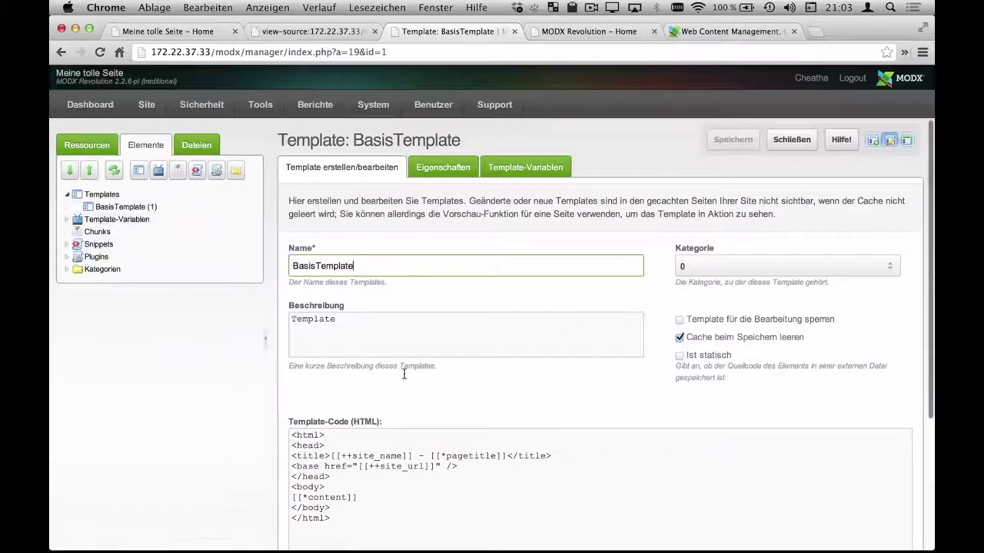
# Step: Examine the site_name, pagetitle, site_url and content tags in the HTML code of BasisTemplate
pyautogui.scroll(-3, 405, 385)
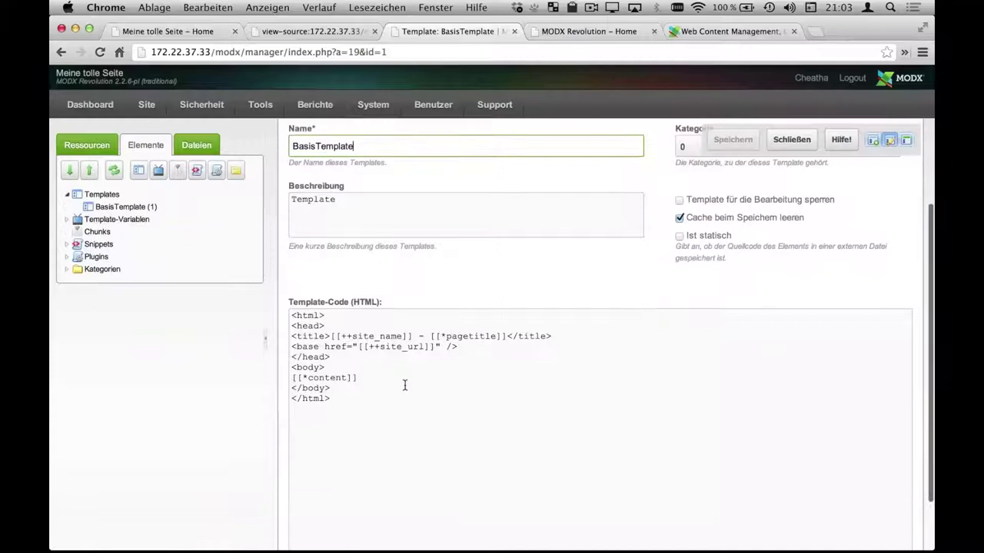
pyautogui.scroll(2, 405, 385)
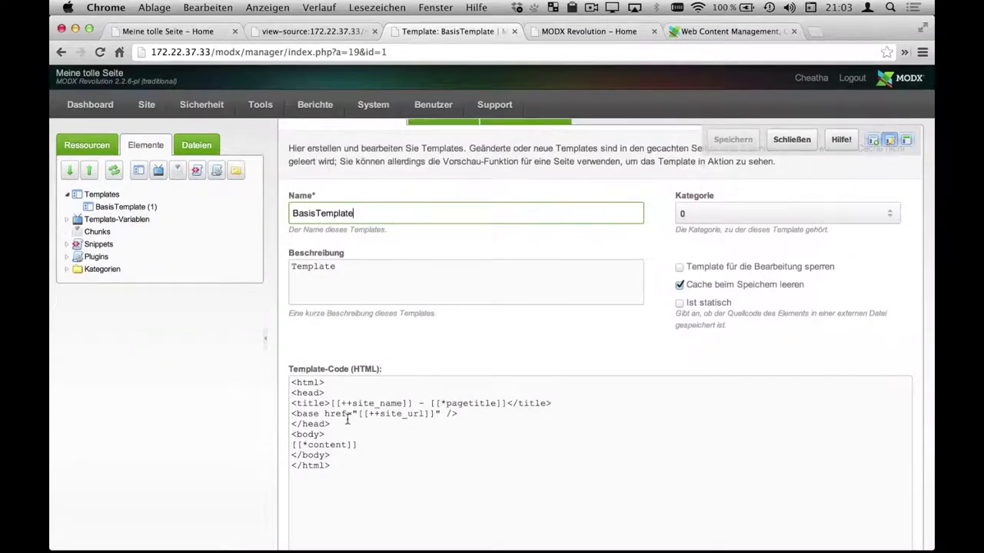
pyautogui.click(356, 378)
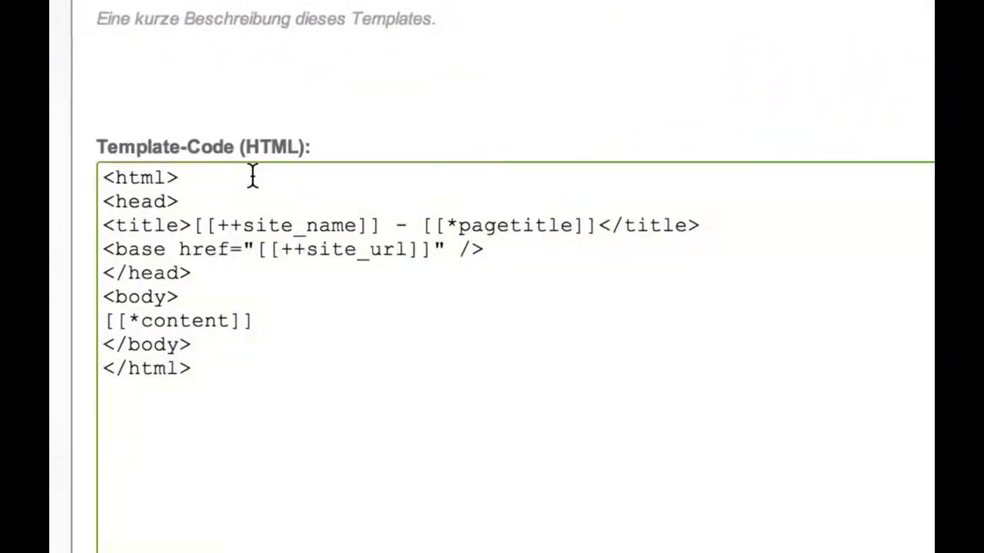
pyautogui.press('Home')
pyautogui.click(243, 225)
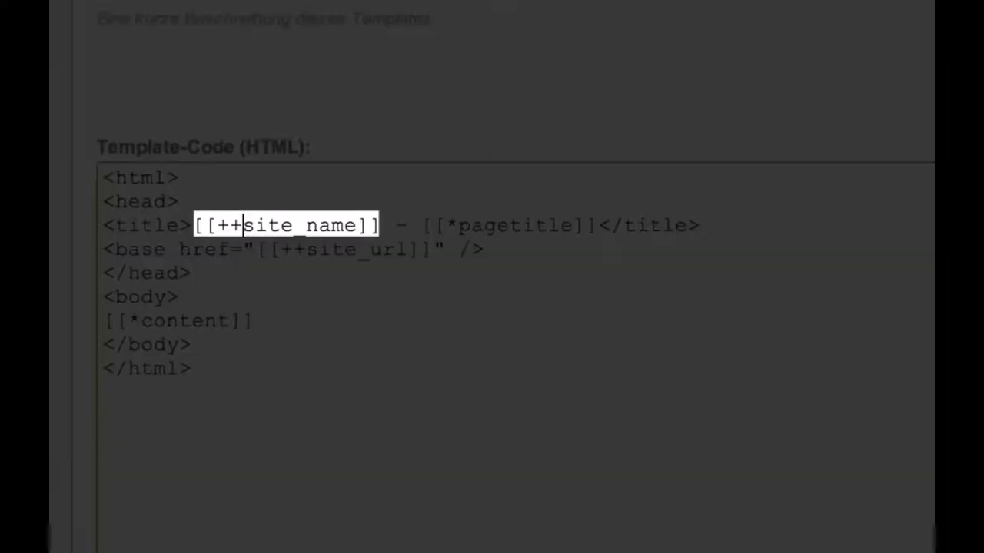
pyautogui.press('Right')
pyautogui.press('Right')
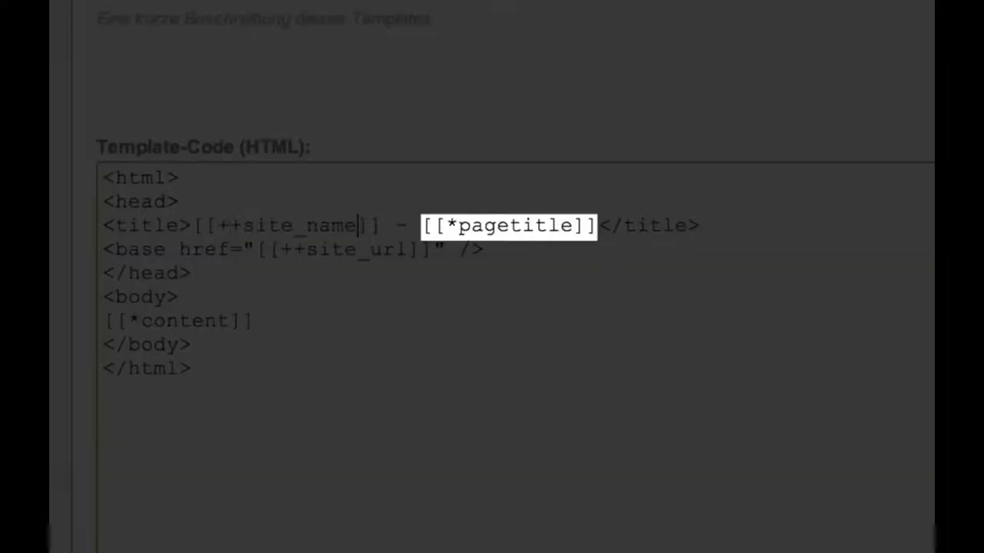
pyautogui.press('Down')
pyautogui.press('Left')
pyautogui.press('Left')
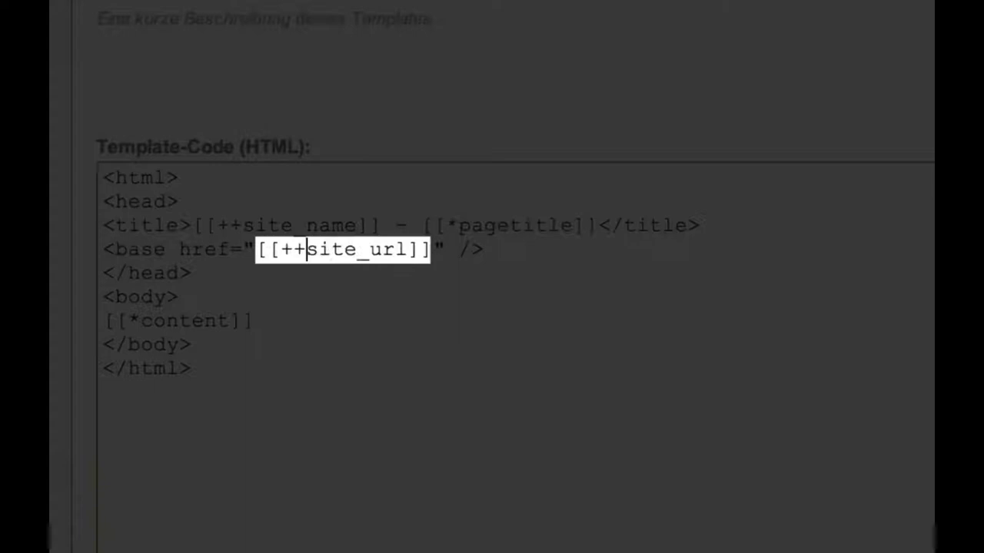
pyautogui.press('Down')
pyautogui.press('Down')
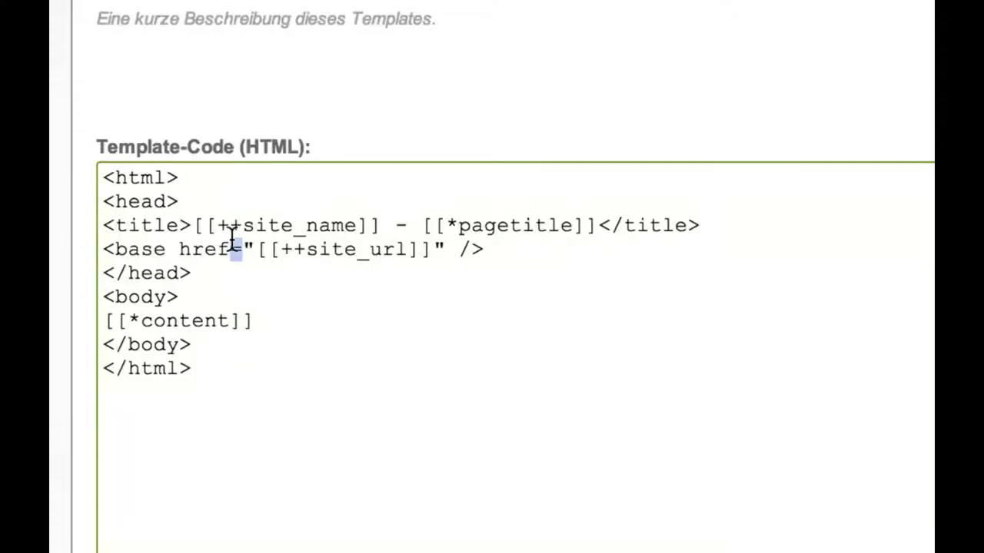
# Step: Compare the ++ and * tag prefixes in the template's title line with the "Content Elements" note in Notizzettel
pyautogui.click(226, 202)
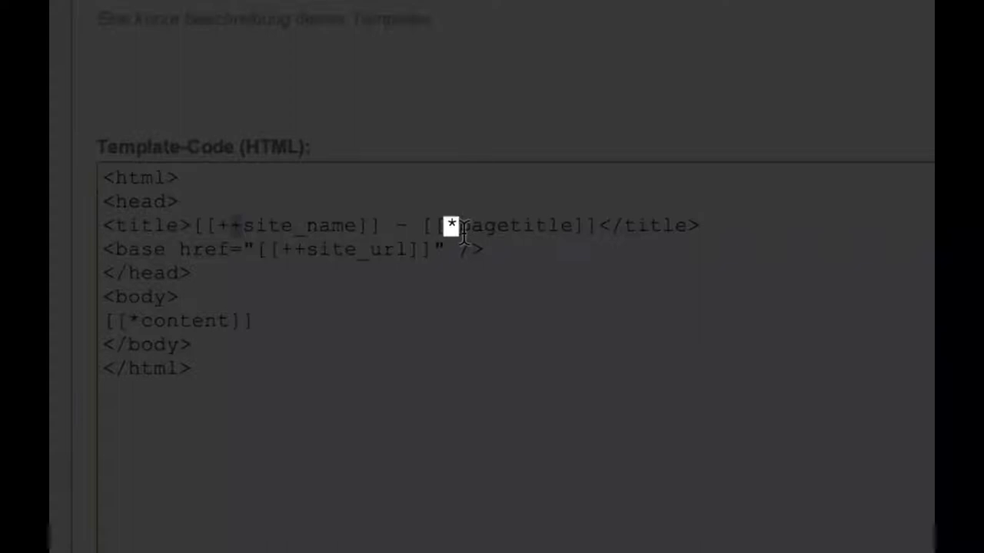
pyautogui.click(461, 226)
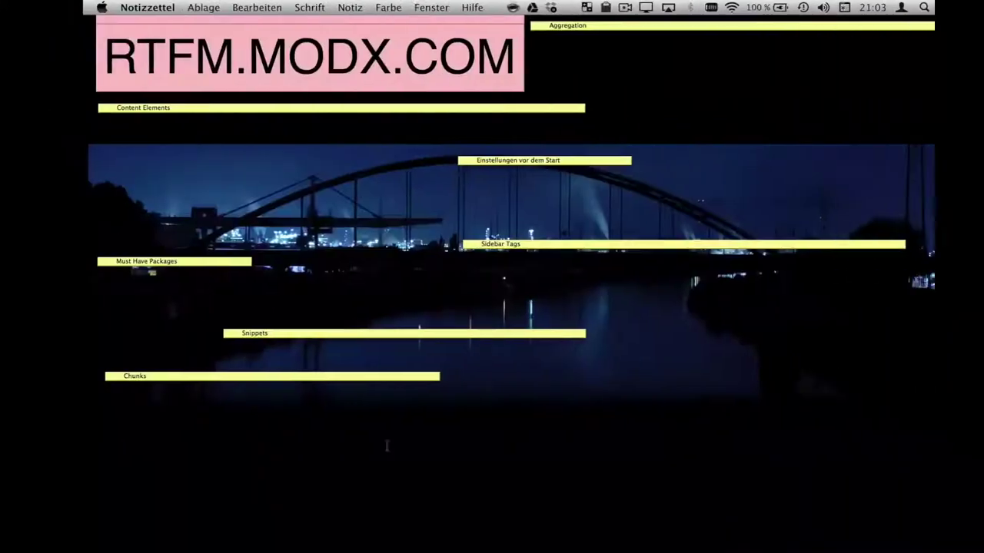
pyautogui.doubleClick(143, 109)
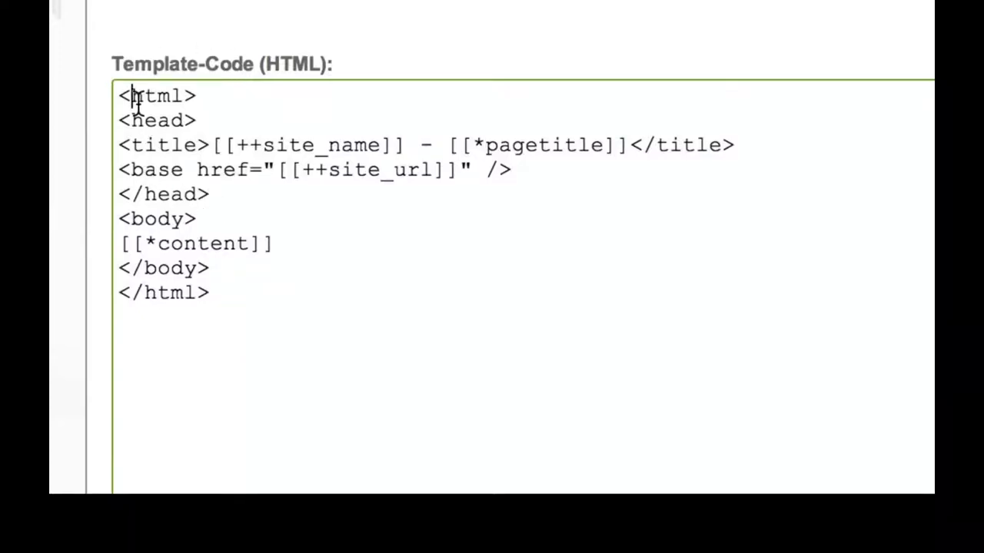
# Step: Select the entire [[++site_name]] tag in the title line of the BasisTemplate code in Chrome
pyautogui.press('Down')
pyautogui.hotkey('alt', 'shift', 'Right')
pyautogui.hotkey('alt', 'shift', 'Right')
pyautogui.hotkey('alt', 'shift', 'Left')
pyautogui.hotkey('shift', 'Left')
pyautogui.hotkey('shift', 'Left')
pyautogui.hotkey('shift', 'Left')
pyautogui.hotkey('shift', 'Left')
pyautogui.hotkey('shift', 'Left')
pyautogui.hotkey('shift', 'Left')
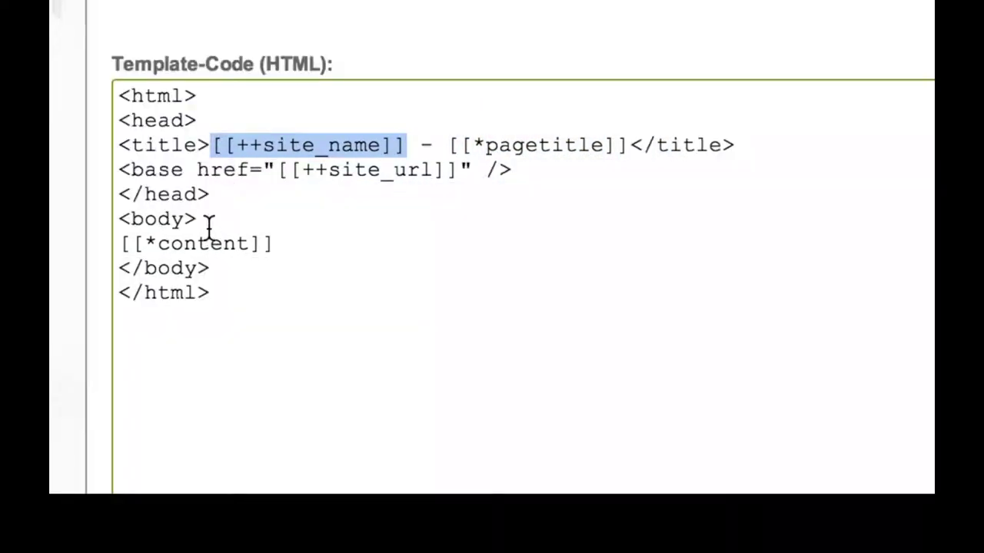
# Step: Examine the site_name key inside the [[++site_name]] tag in the title line of the template code
pyautogui.click(208, 223)
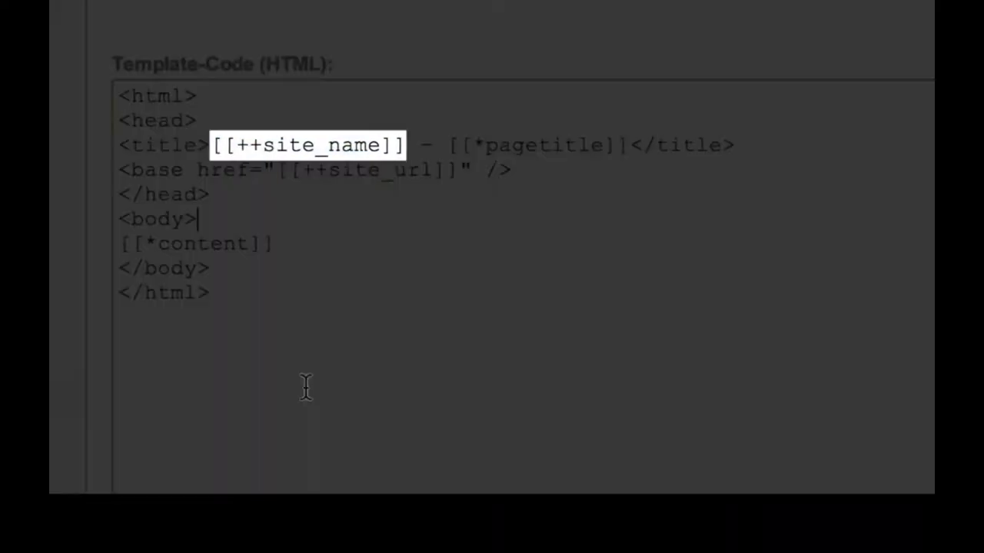
pyautogui.moveTo(263, 144); pyautogui.dragTo(378, 145)
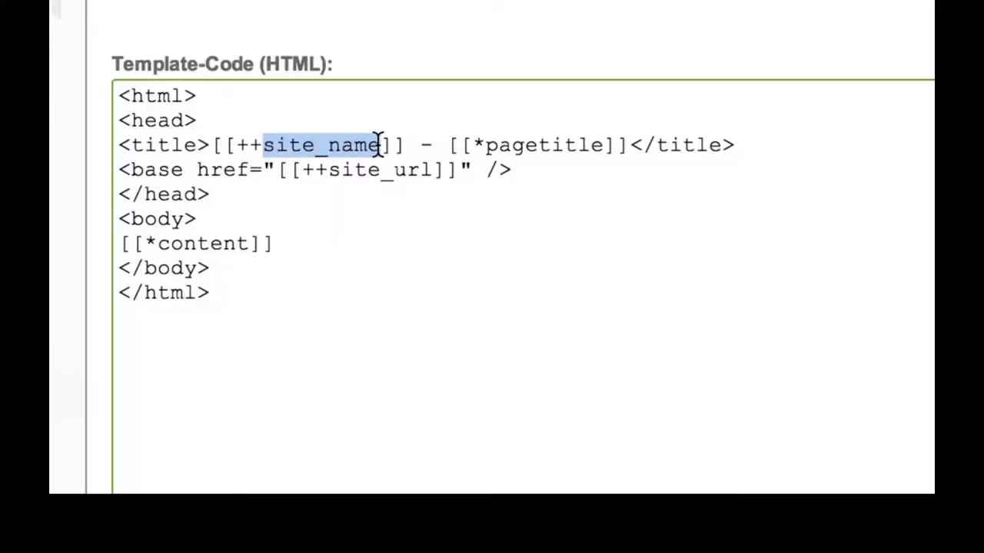
pyautogui.click(378, 145)
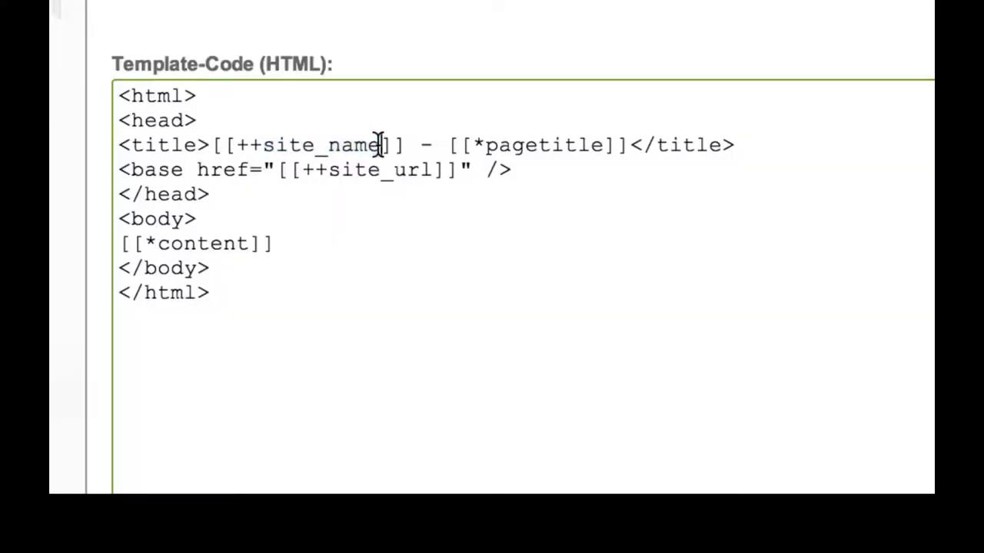
pyautogui.click(264, 144)
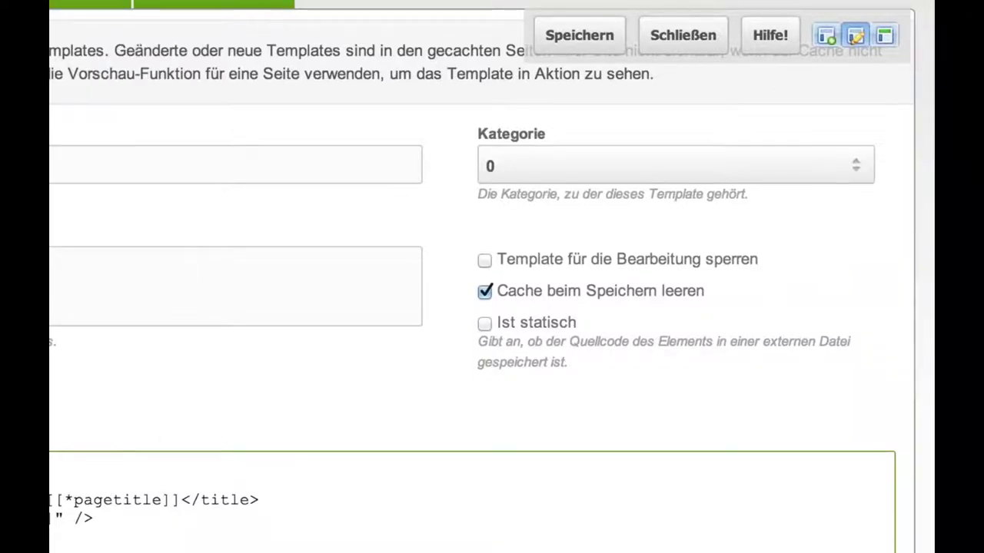
# Step: Open the system settings, filter them by "site_nam" and expand the description of the site_name setting
pyautogui.click(105, 139)
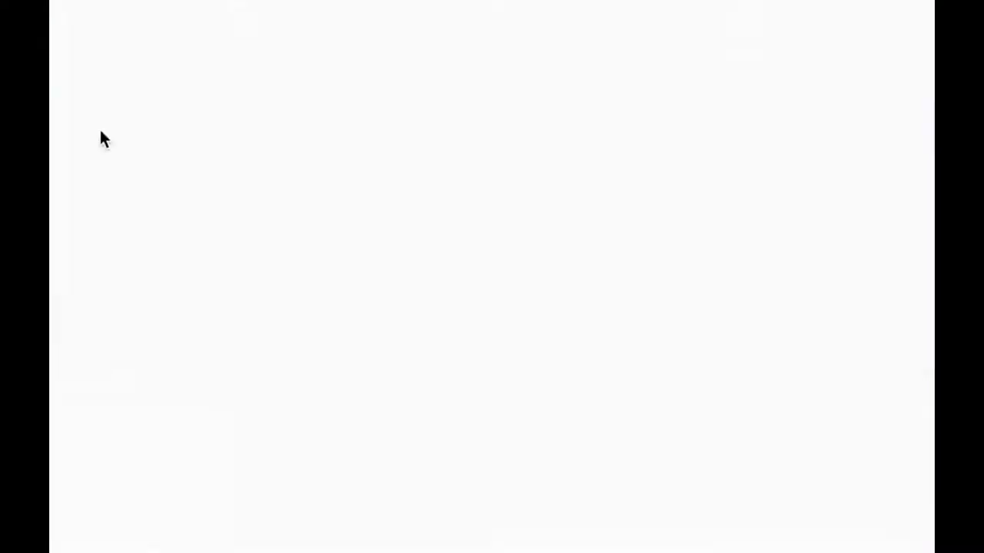
pyautogui.click(624, 251)
pyautogui.write('site_nam')
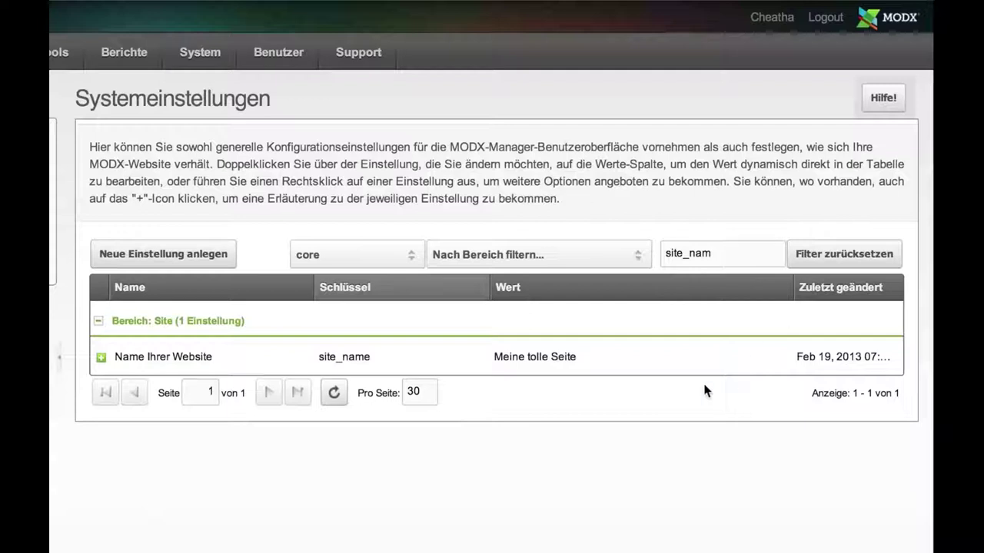
pyautogui.click(101, 358)
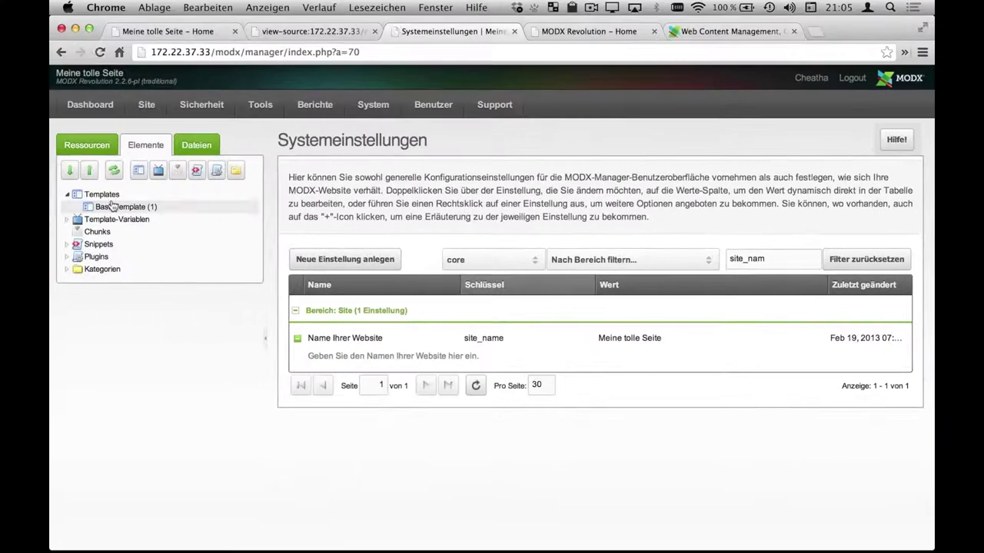
# Step: Reopen BasisTemplate and insert an unordered list with one list item reading "Item" between the opening body tag and [[*content]]
pyautogui.click(115, 196)
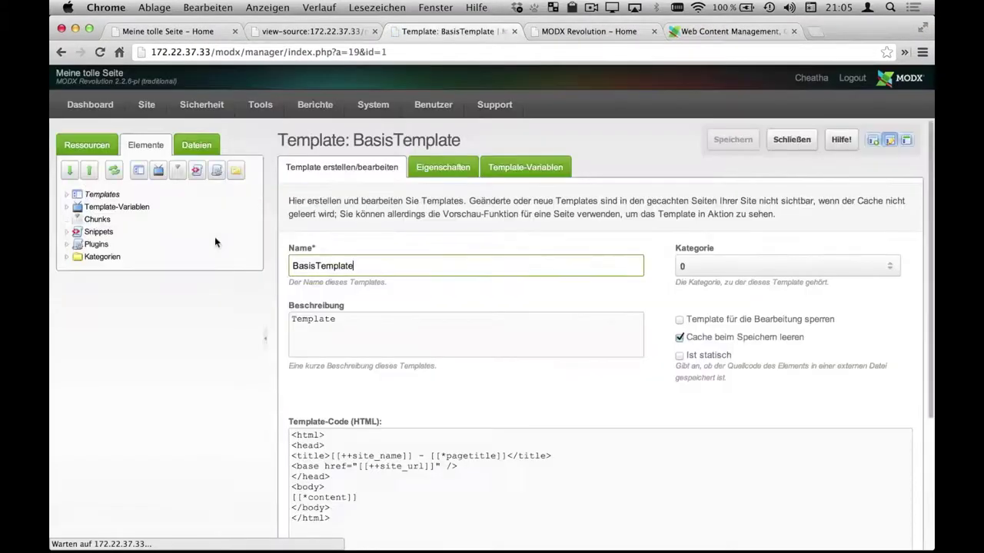
pyautogui.scroll(-5, 390, 503)
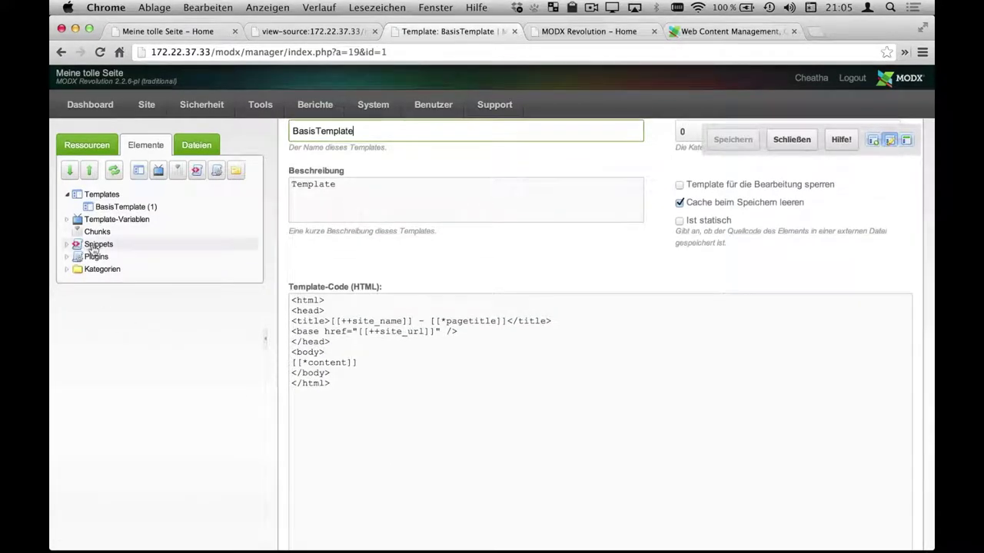
pyautogui.click(355, 351)
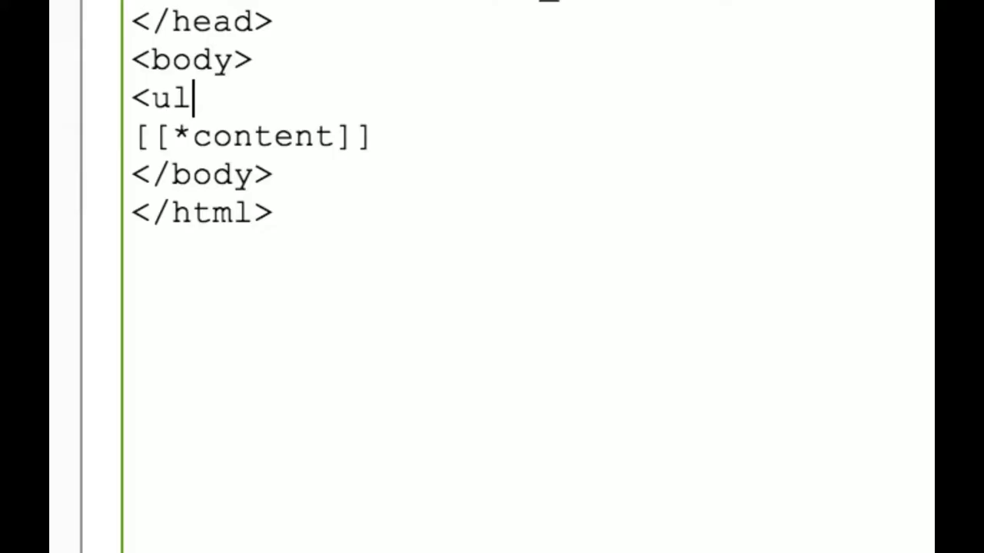
pyautogui.write('>')
pyautogui.press('Return')
pyautogui.write('<li>')
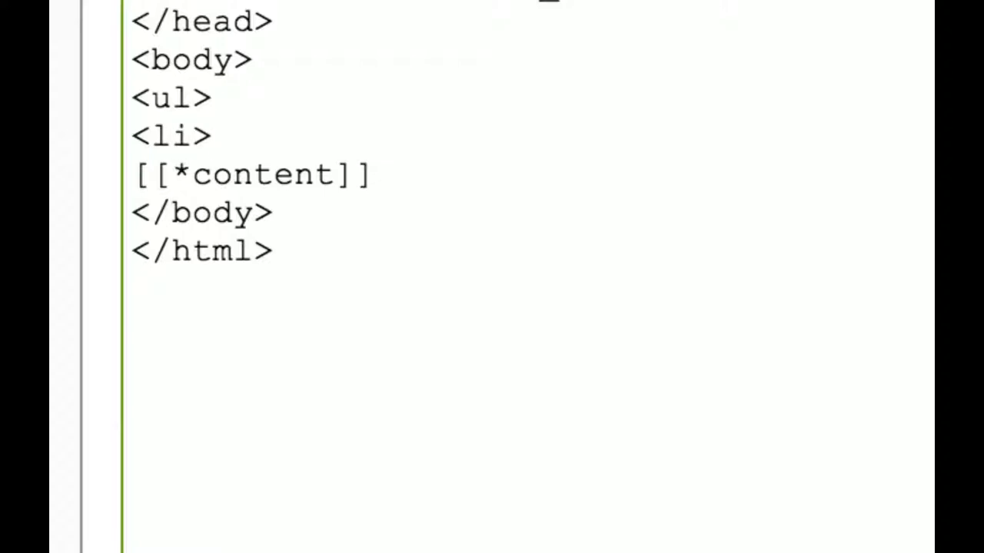
pyautogui.write('Item>')
pyautogui.press('BackSpace')
pyautogui.write('</li>')
pyautogui.press('Return')
pyautogui.write('</ul>')
# Step: Delete the entire unordered list and its "Item" text from the body of the template code
pyautogui.click(234, 136)
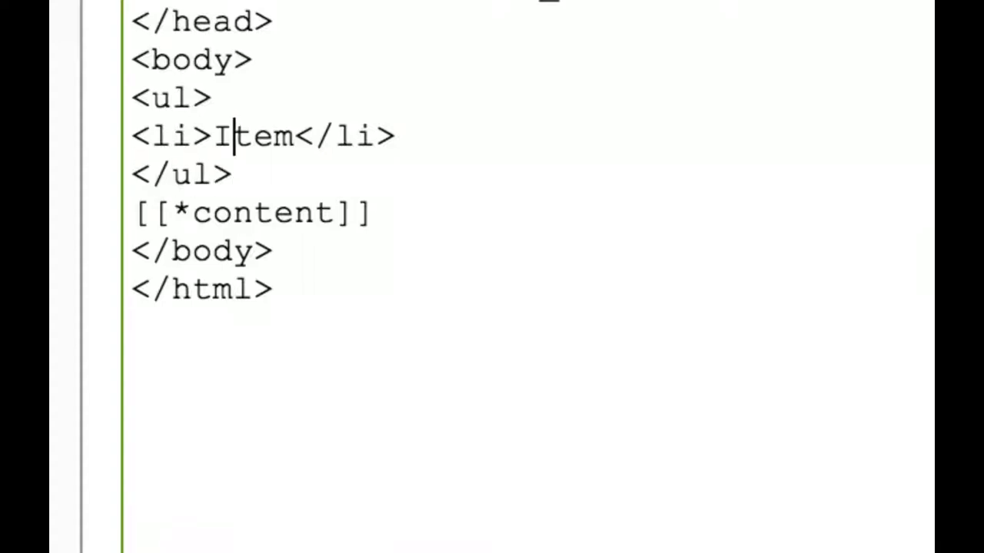
pyautogui.click(213, 136)
pyautogui.hotkey('shift', 'Up')
pyautogui.hotkey('shift', 'Home')
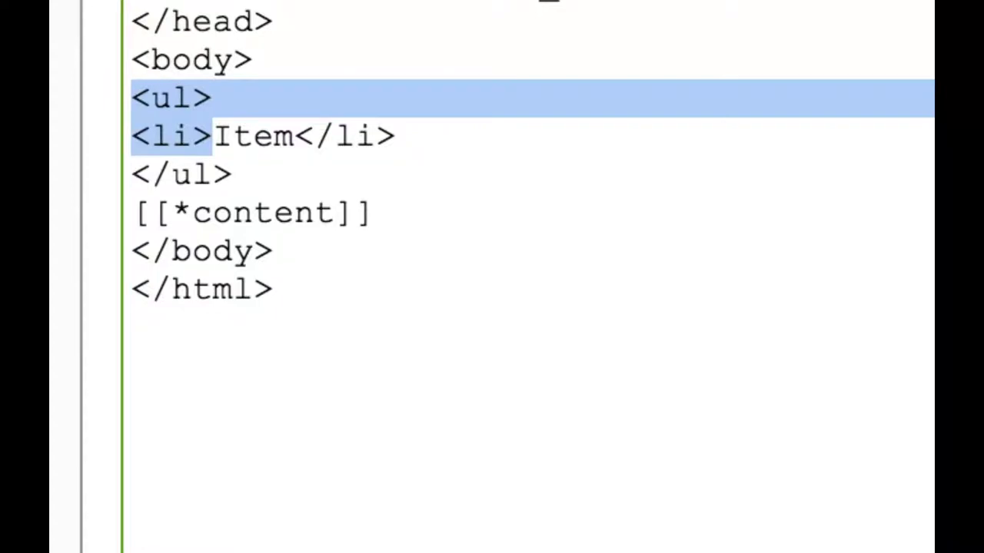
pyautogui.press('BackSpace')
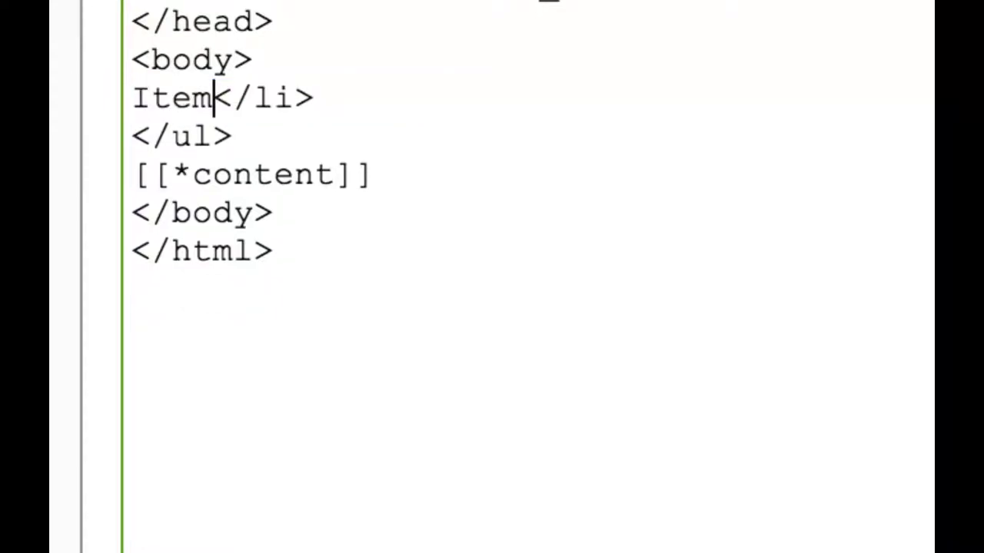
pyautogui.hotkey('shift', 'Down')
pyautogui.hotkey('shift', 'End')
pyautogui.press('BackSpace')
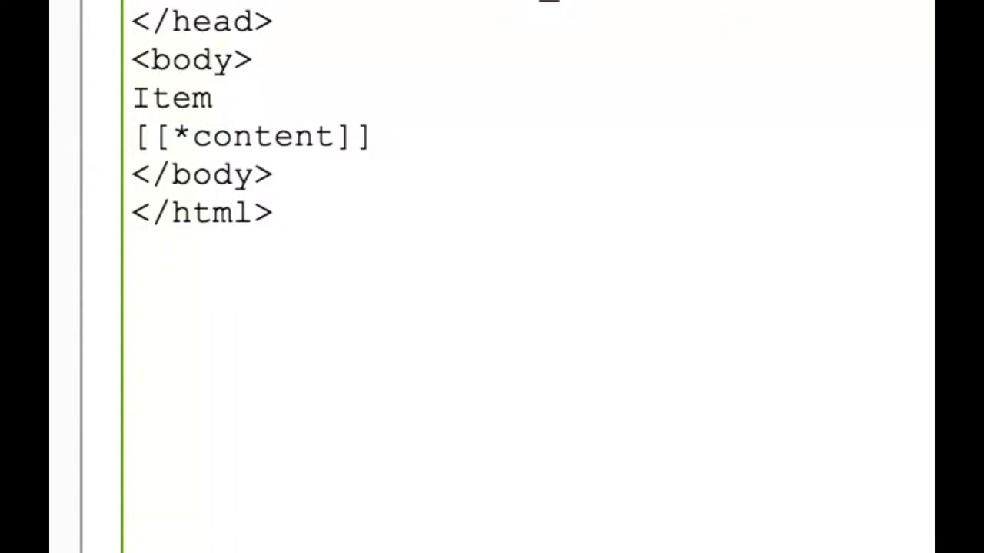
pyautogui.hotkey('shift', 'Home')
pyautogui.press('BackSpace')
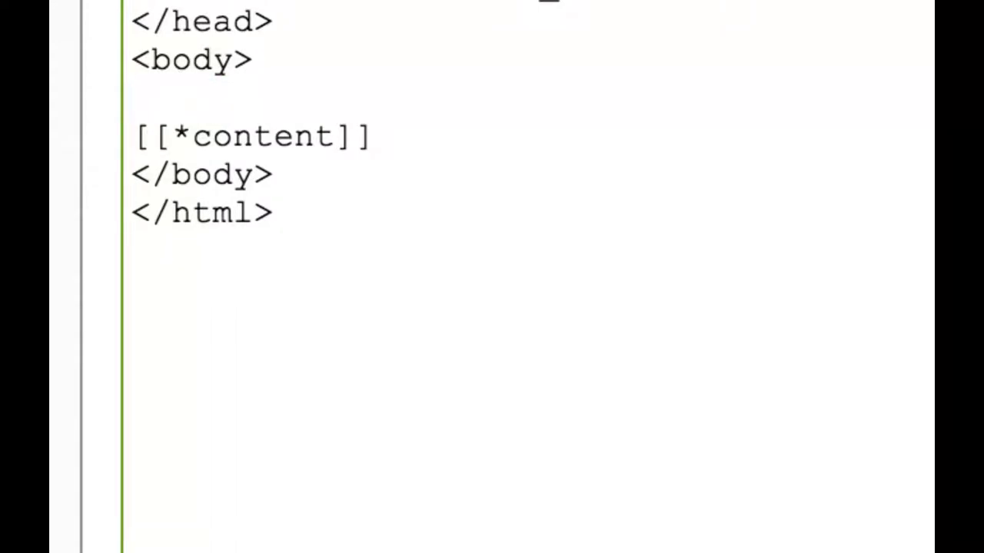
pyautogui.press('BackSpace')
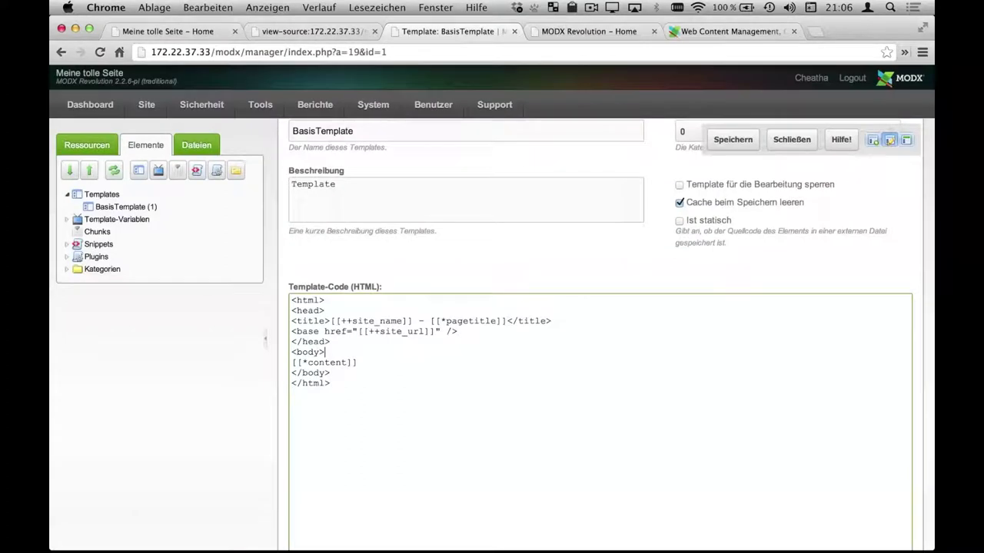
# Step: Open the package browser from the package management and look through its most popular and newest packages
pyautogui.moveTo(373, 105)
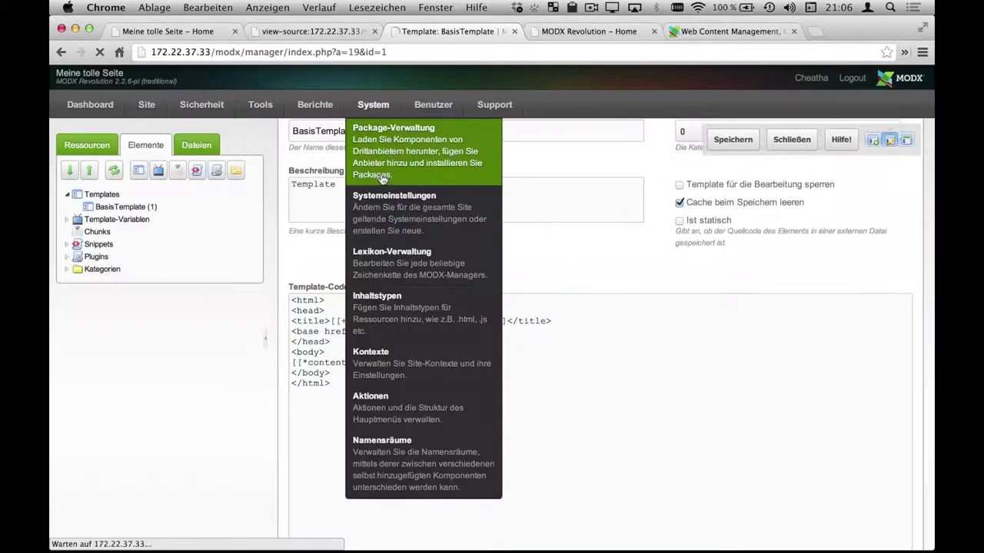
pyautogui.click(382, 175)
pyautogui.click(355, 296)
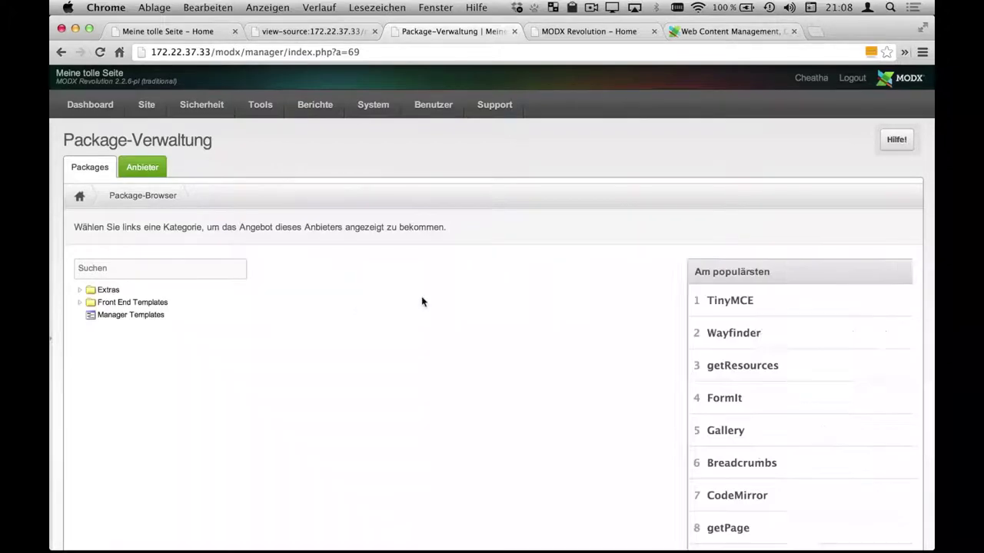
pyautogui.scroll(-1, 421, 296)
pyautogui.scroll(-2, 422, 299)
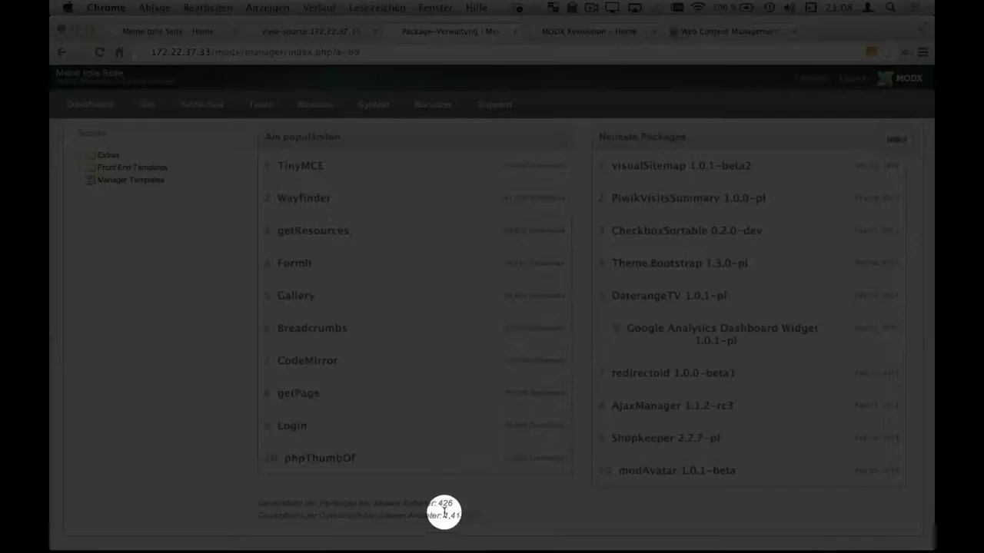
pyautogui.scroll(3, 205, 382)
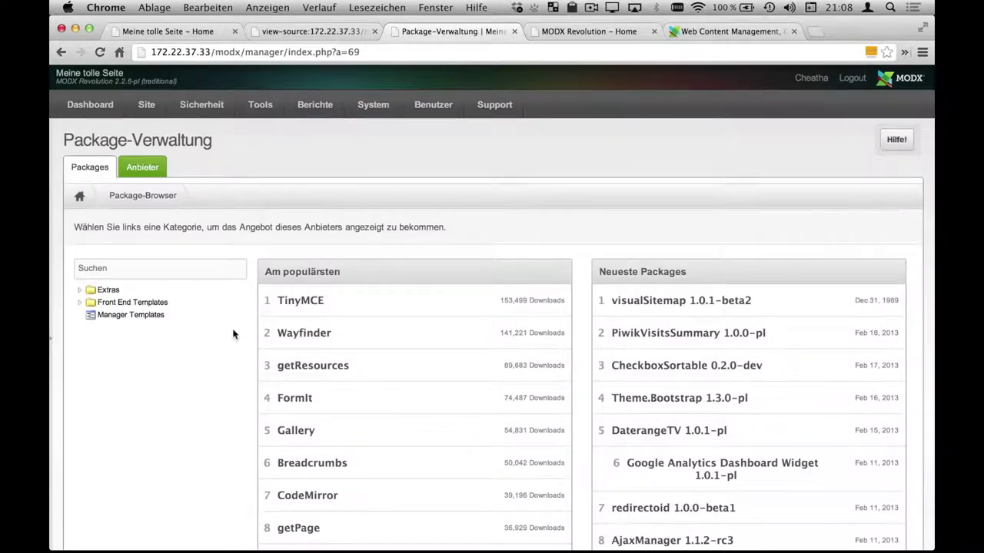
# Step: Download the Wayfinder package from the list of most popular packages and return to the package management
pyautogui.click(306, 340)
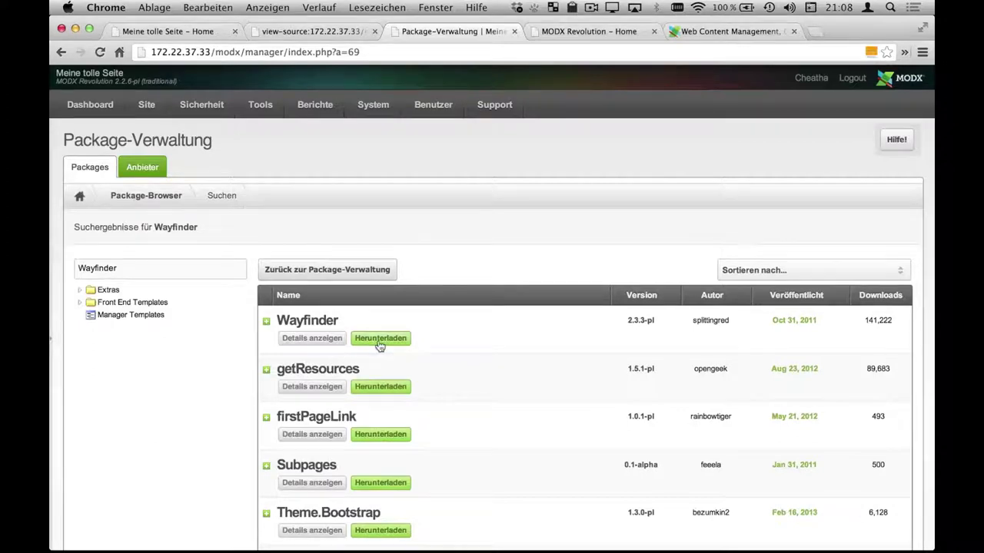
pyautogui.click(380, 339)
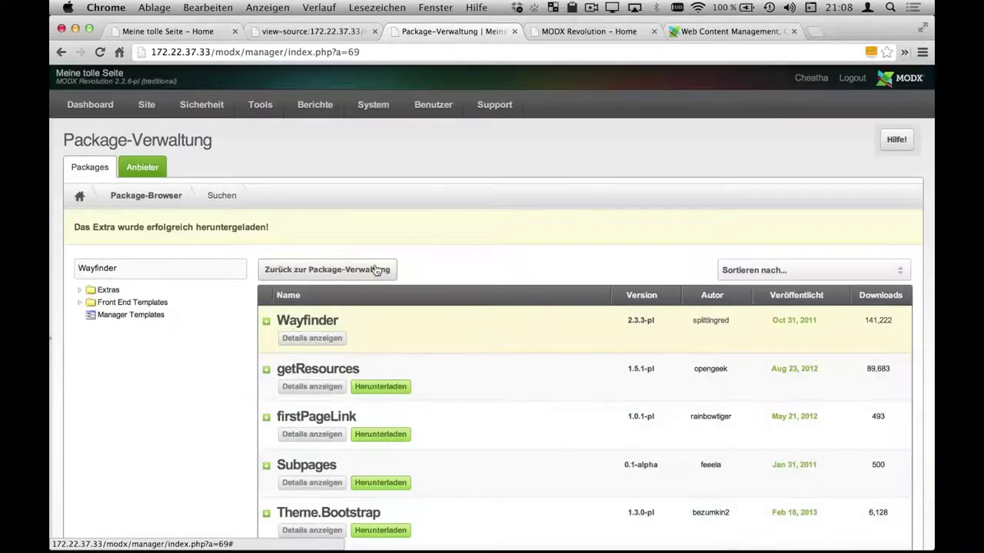
pyautogui.click(376, 270)
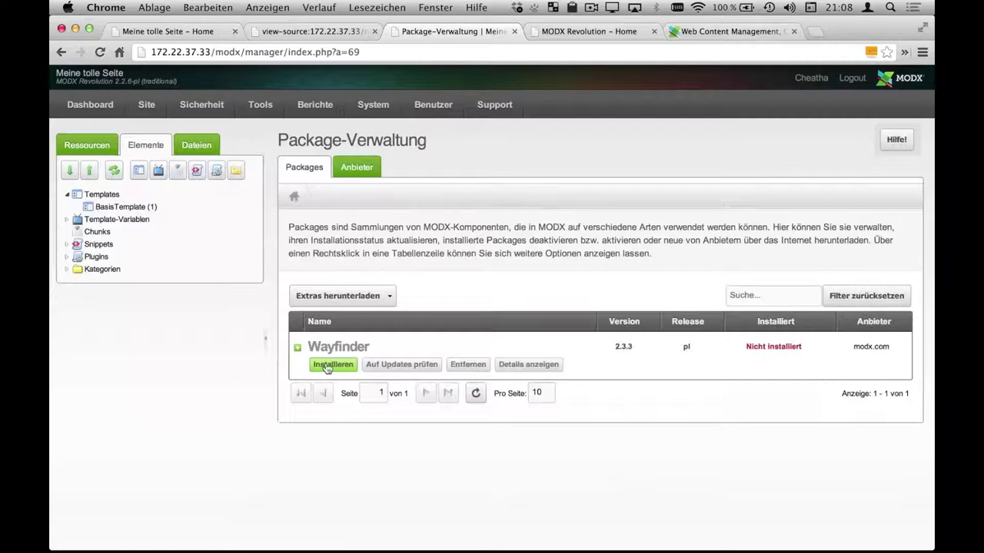
# Step: Install the downloaded Wayfinder package, continuing past its changelog and closing the installation console
pyautogui.click(329, 365)
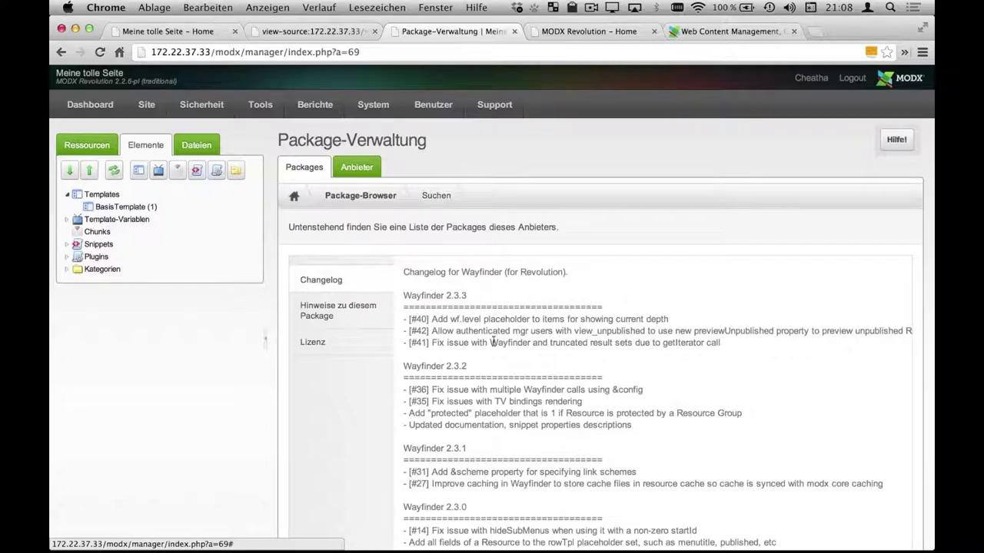
pyautogui.scroll(-10, 486, 352)
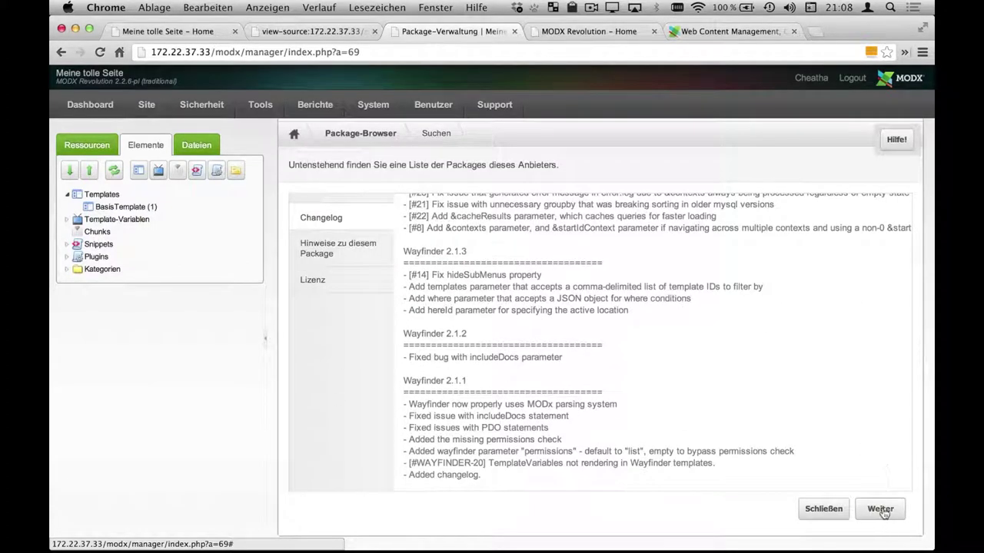
pyautogui.click(882, 510)
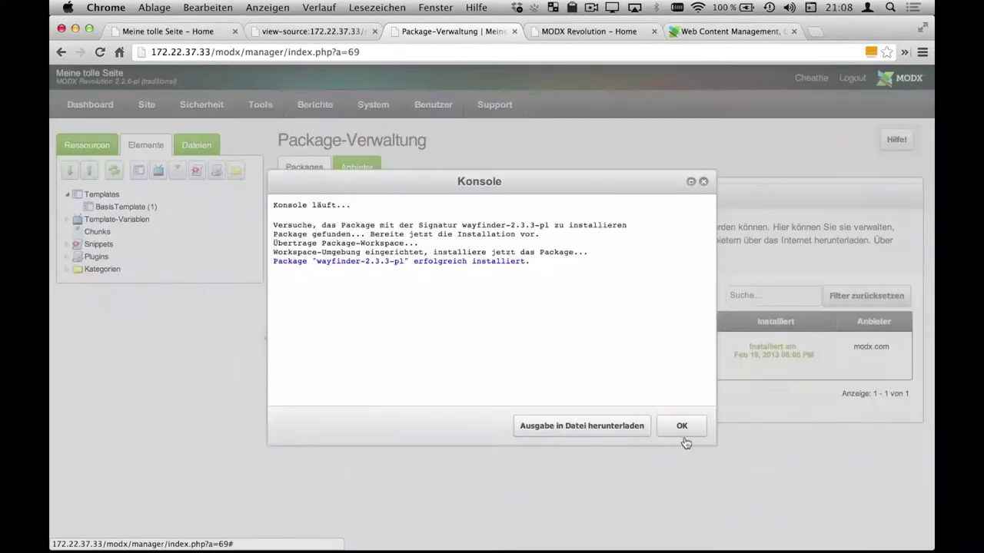
pyautogui.click(680, 429)
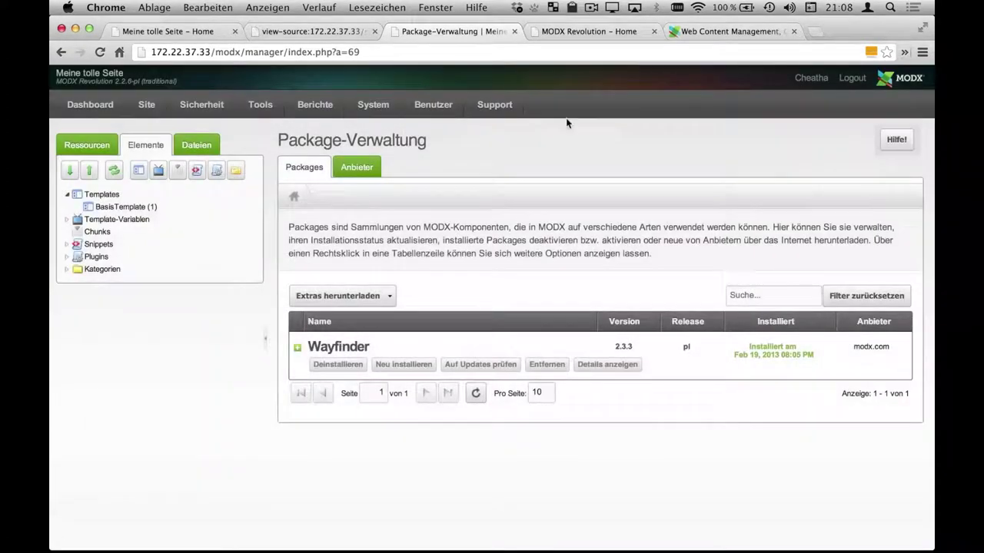
# Step: Switch to the Chrome window with the MODX documentation and load the add-on page rtfm.modx.com/display/ADDON/Wayfinder
pyautogui.press('super+grave')
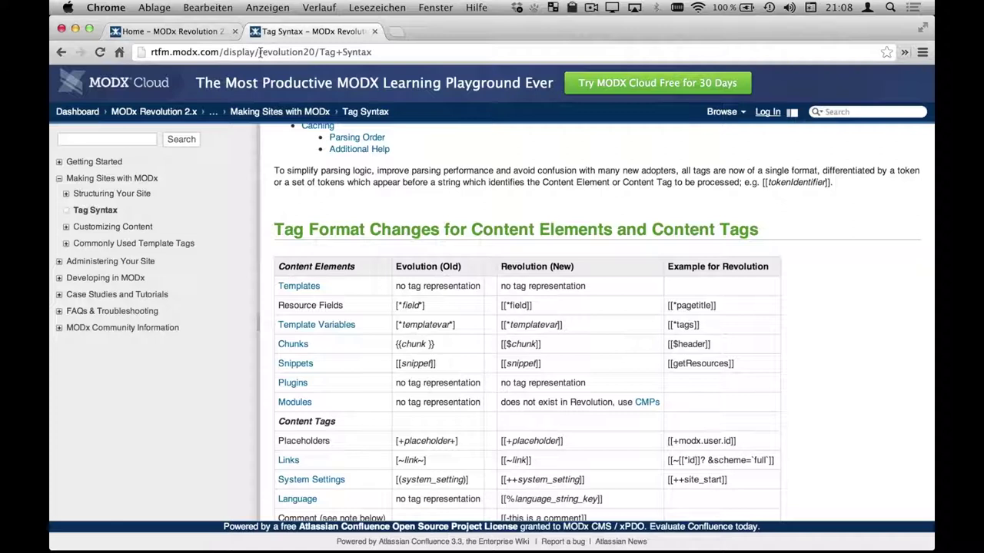
pyautogui.moveTo(260, 51); pyautogui.dragTo(368, 239)
pyautogui.write('A')
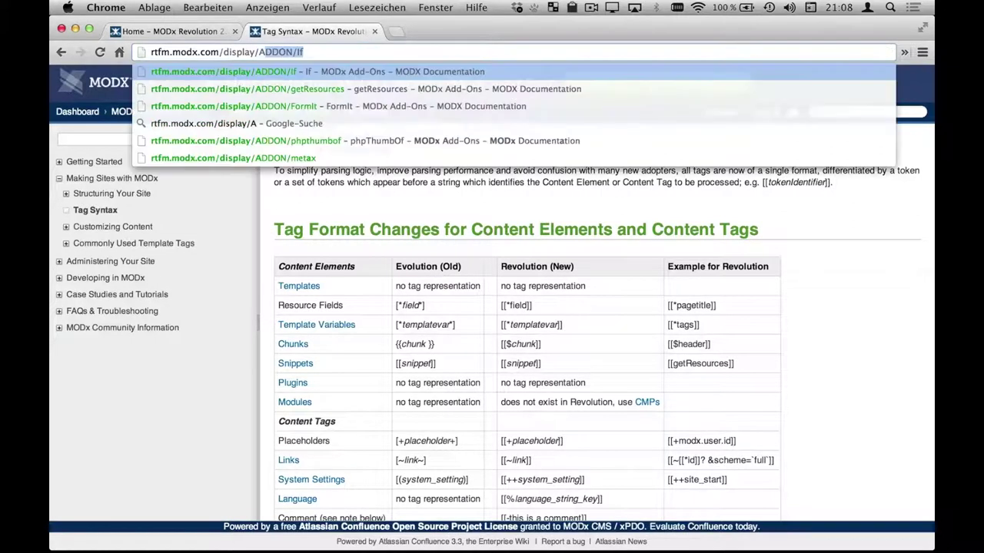
pyautogui.press('Down')
pyautogui.press('Down')
pyautogui.press('Down')
pyautogui.press('Down')
pyautogui.press('BackSpace')
pyautogui.press('BackSpace')
pyautogui.press('BackSpace')
pyautogui.press('BackSpace')
pyautogui.press('BackSpace')
pyautogui.press('BackSpace')
pyautogui.press('BackSpace')
pyautogui.press('BackSpace')
pyautogui.press('BackSpace')
pyautogui.press('BackSpace')
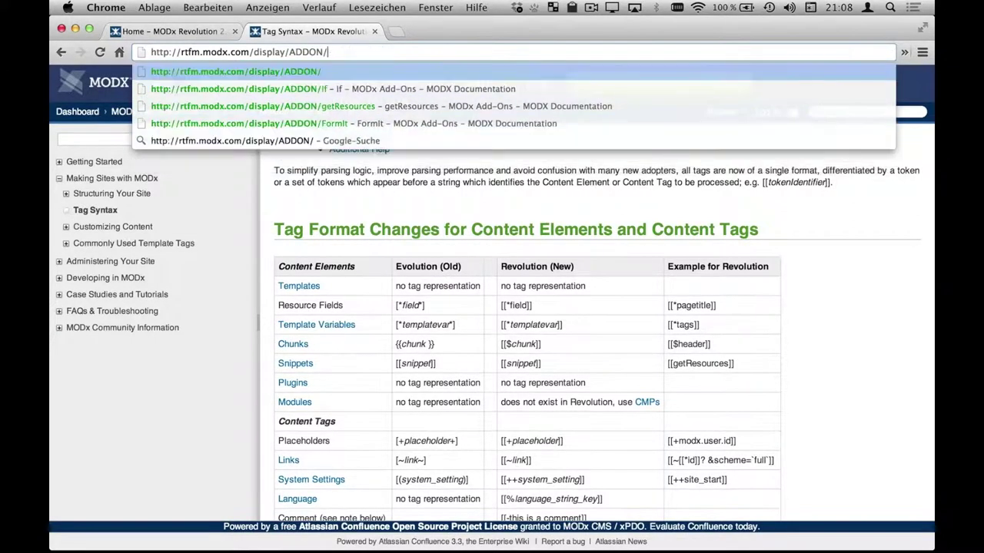
pyautogui.write('W')
pyautogui.press('Return')
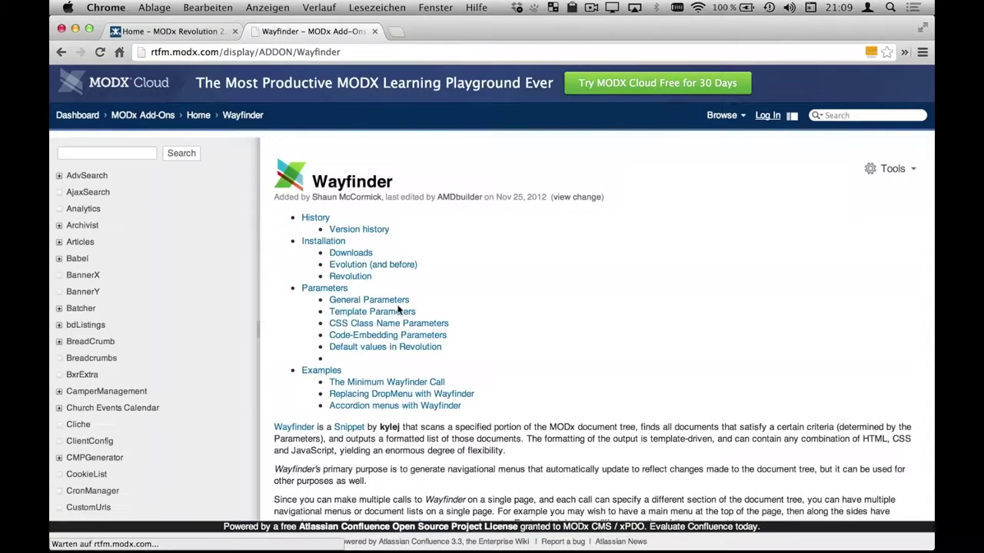
# Step: Examine the General Parameters table on the Wayfinder documentation page, from &startId through &scheme and the sorting options
pyautogui.scroll(-10, 398, 310)
pyautogui.scroll(-15, 399, 310)
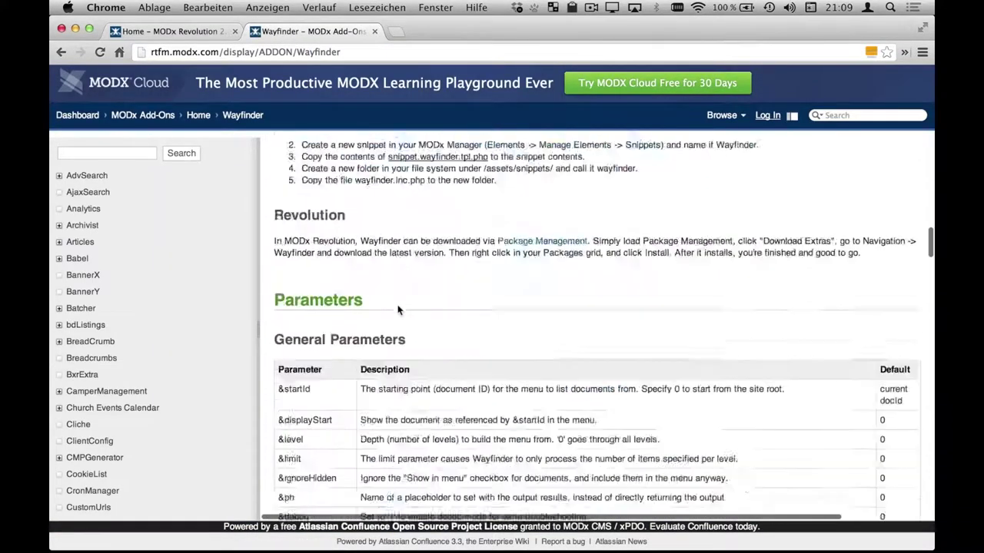
pyautogui.scroll(1, 398, 306)
pyautogui.scroll(-6, 398, 307)
pyautogui.scroll(-3, 398, 308)
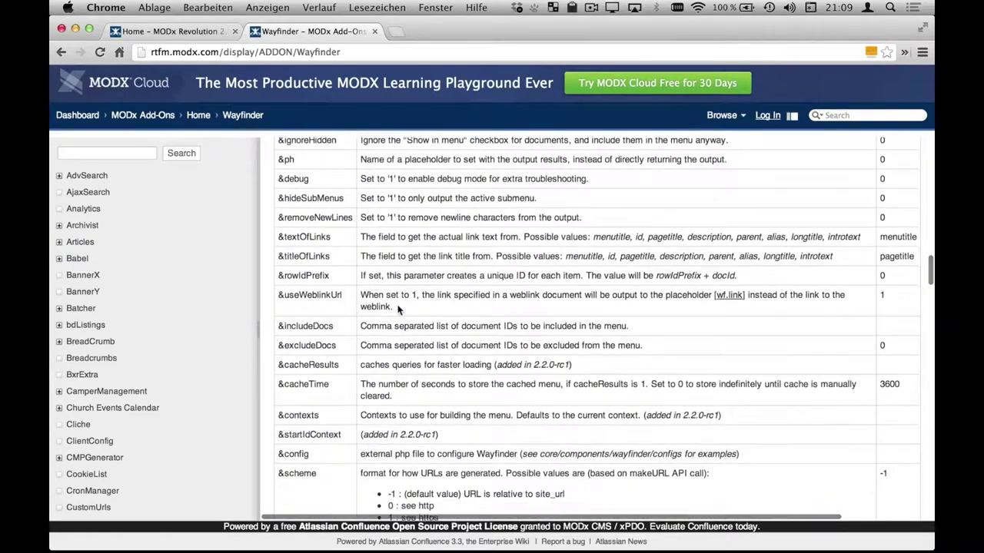
pyautogui.scroll(-2, 381, 396)
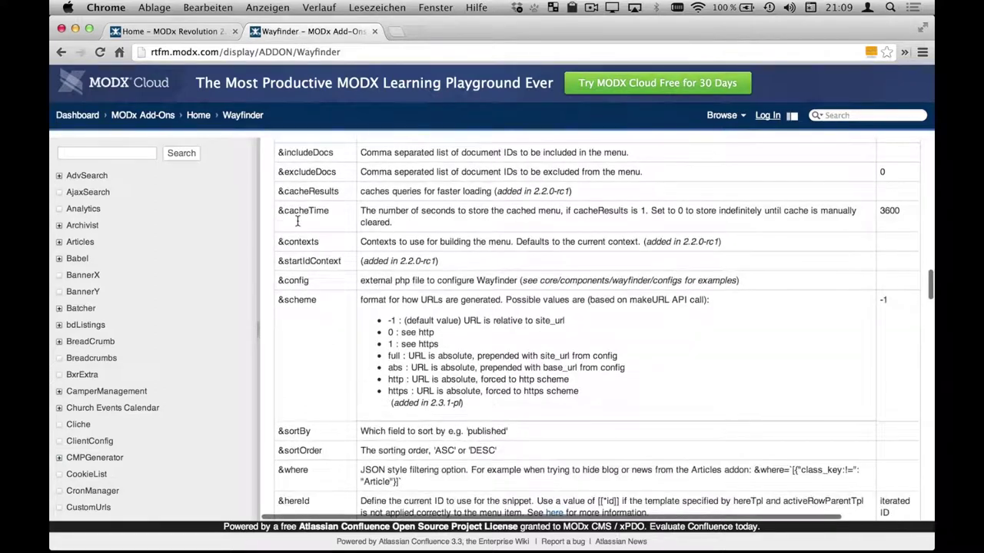
# Step: Examine the Template Parameters section of the Wayfinder documentation, from &outerTpl through the &rowTpl placeholders and example chunks
pyautogui.scroll(3, 324, 402)
pyautogui.scroll(-6, 323, 402)
pyautogui.scroll(-12, 346, 331)
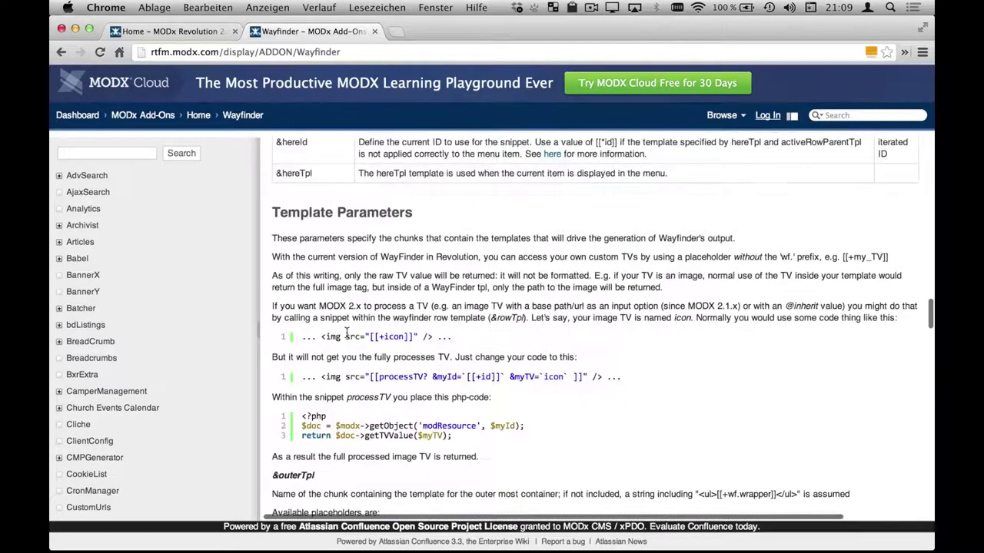
pyautogui.scroll(-10, 347, 335)
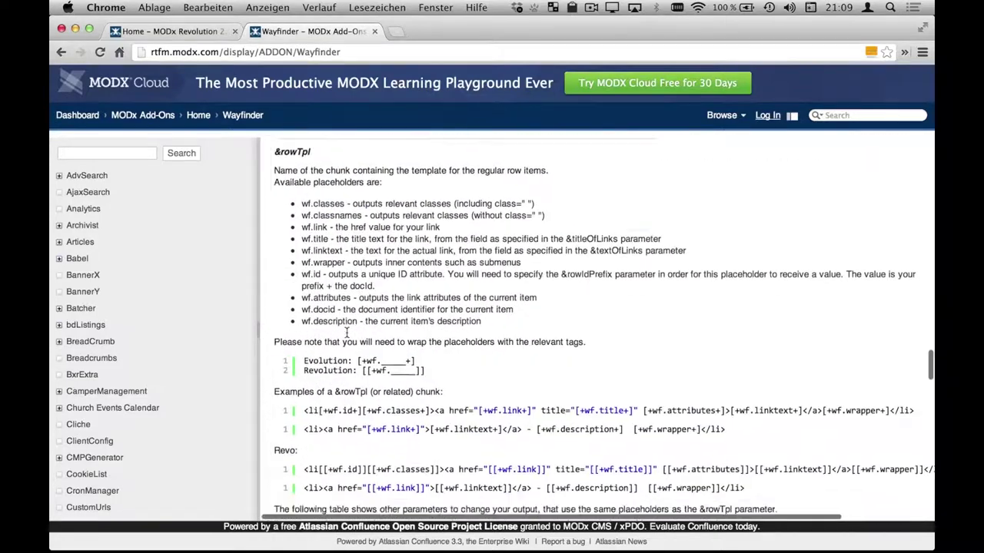
pyautogui.scroll(8, 346, 331)
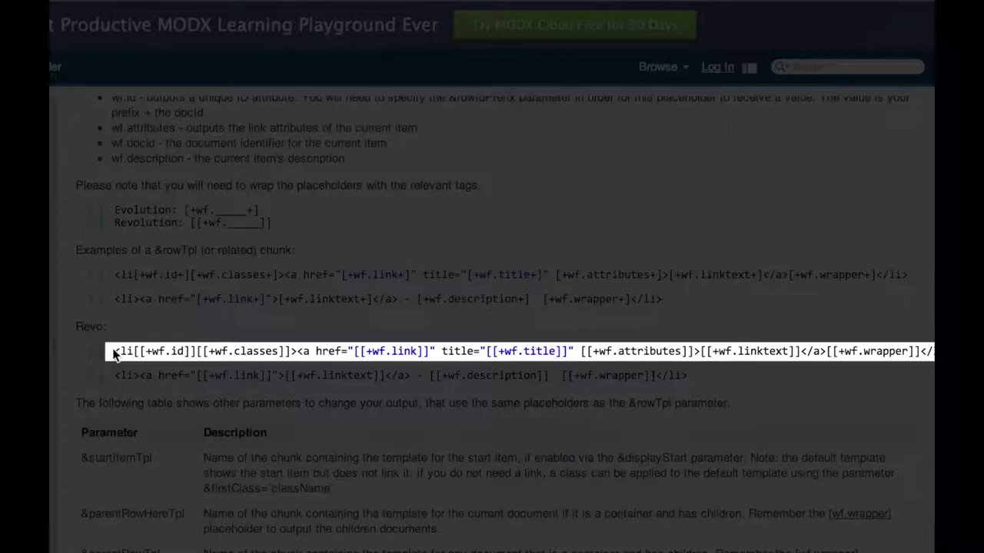
# Step: Highlight the full first Revo example of a &rowTpl chunk and its [[+wf.id]] placeholder to study the syntax
pyautogui.moveTo(115, 354); pyautogui.dragTo(436, 350)
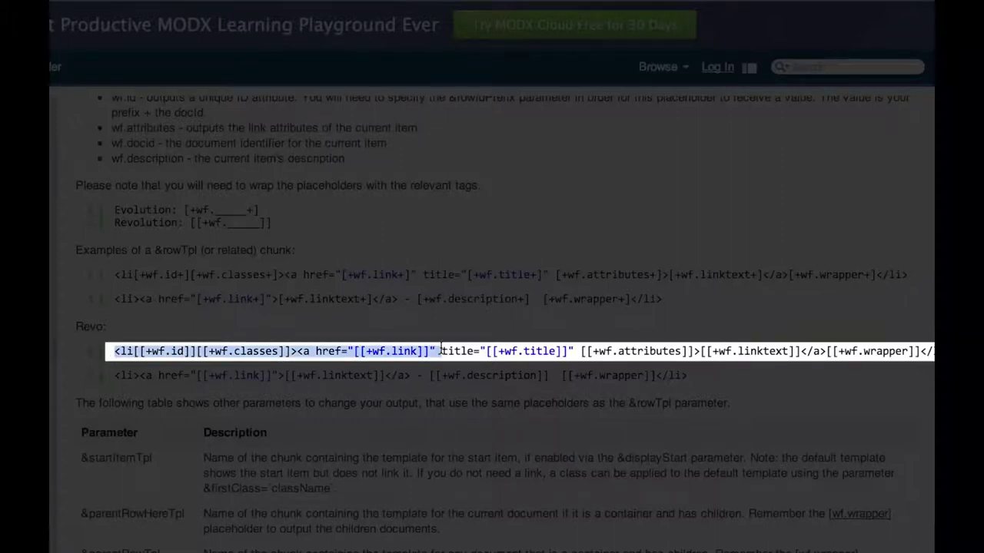
pyautogui.click(650, 331)
pyautogui.moveTo(763, 321); pyautogui.dragTo(922, 346)
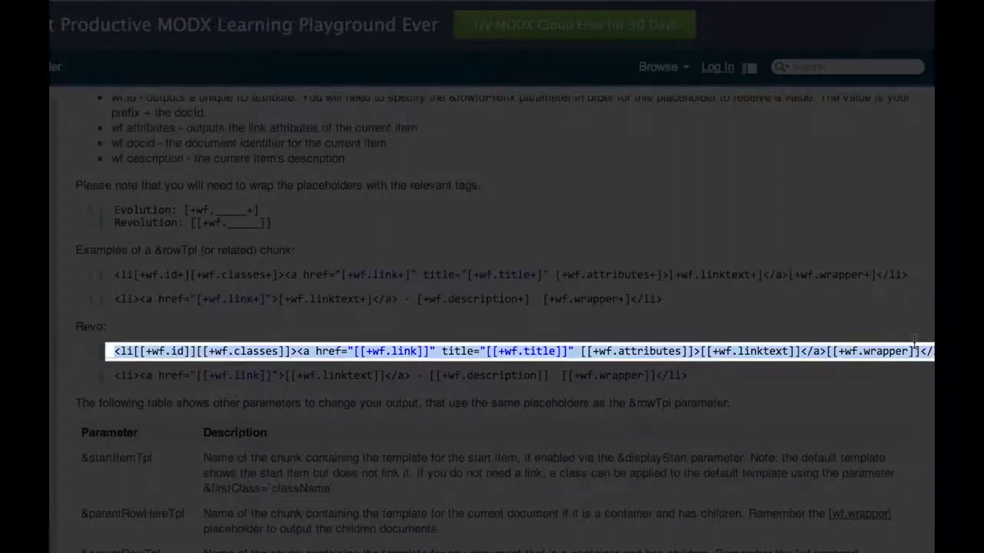
pyautogui.click(154, 328)
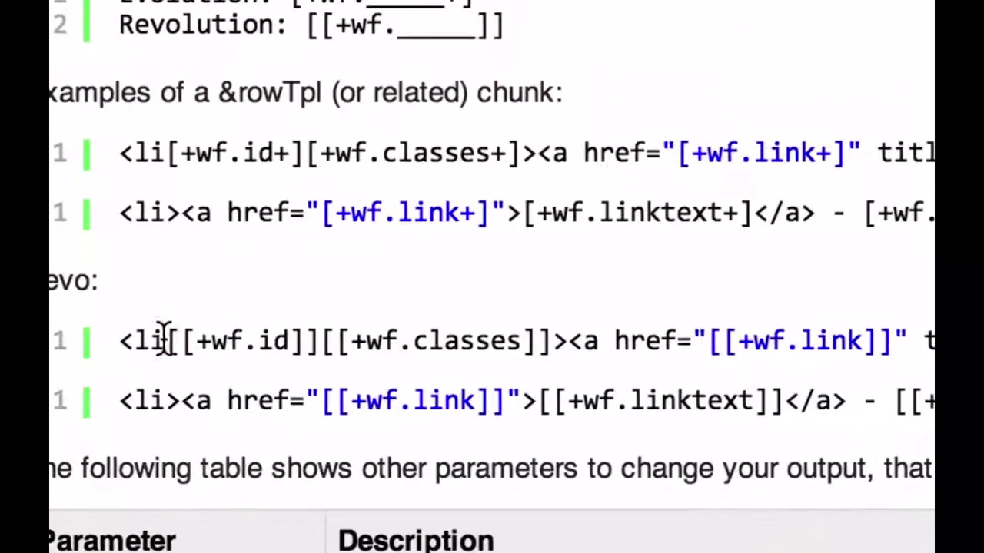
pyautogui.moveTo(134, 351); pyautogui.dragTo(198, 350)
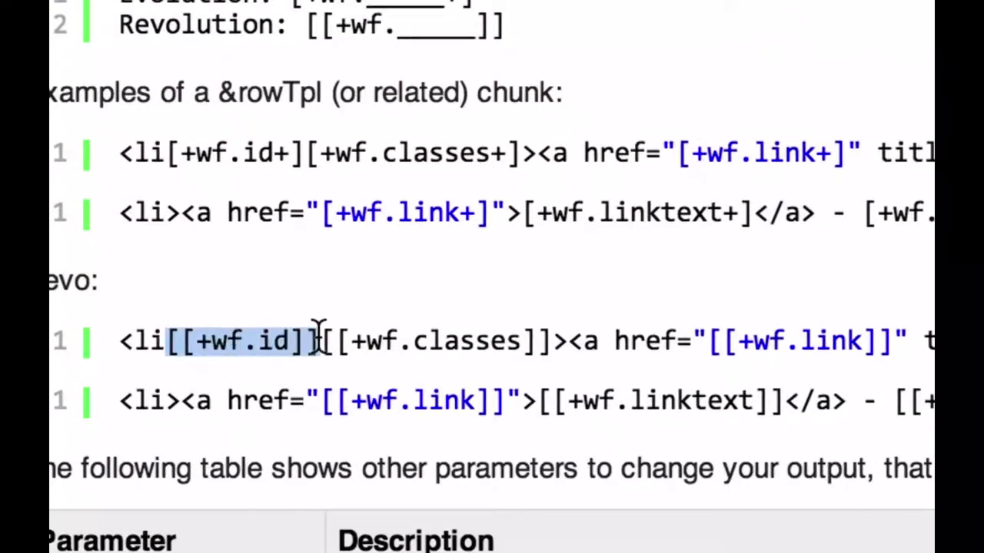
pyautogui.click(329, 340)
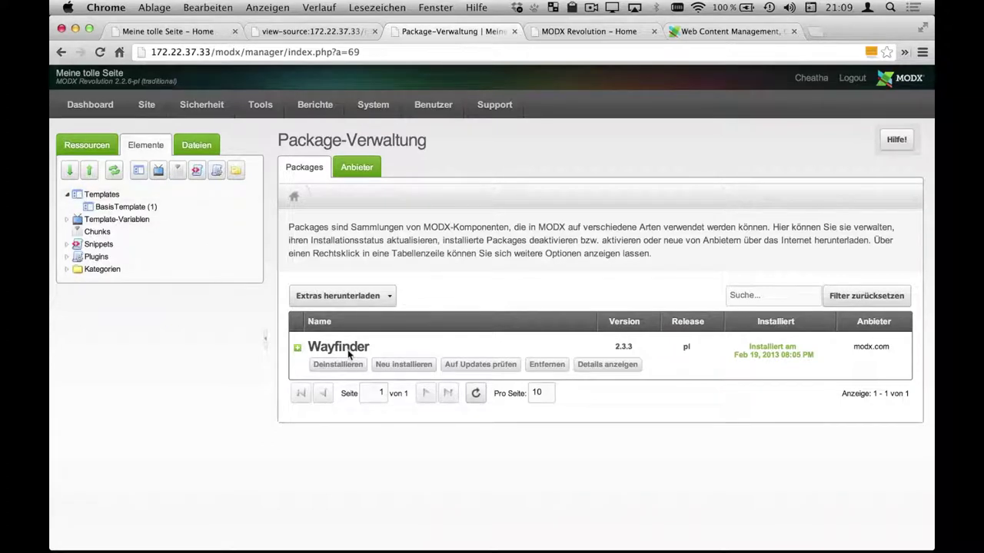
# Step: Open BasisTemplate in the MODX manager and start a new line below the <body> tag, consulting the tag syntax note
pyautogui.click(138, 207)
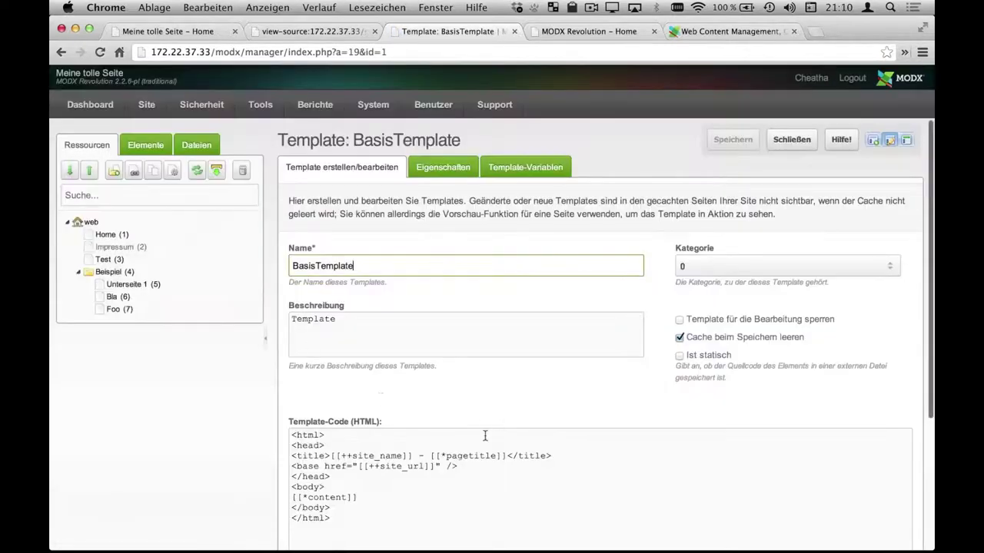
pyautogui.click(393, 486)
pyautogui.press('Return')
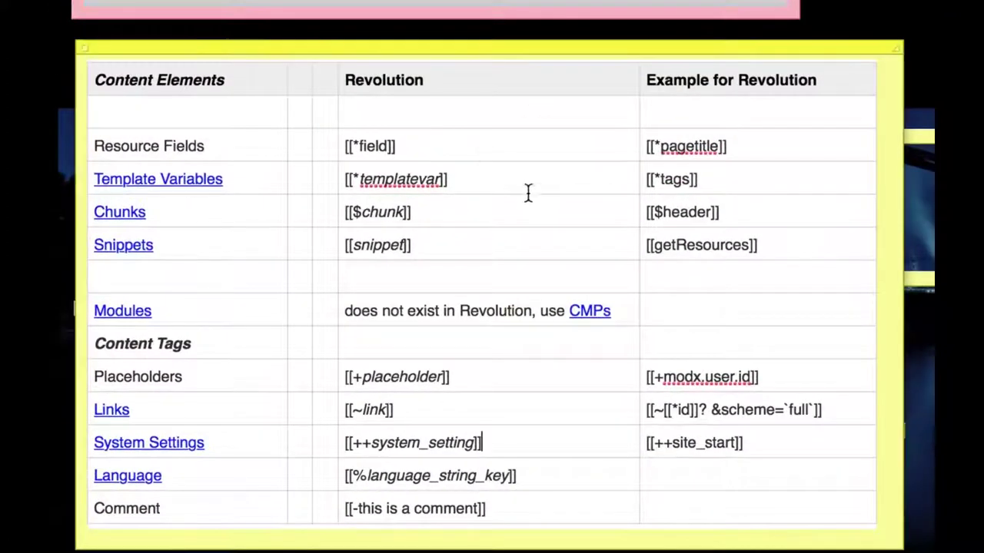
pyautogui.click(506, 143)
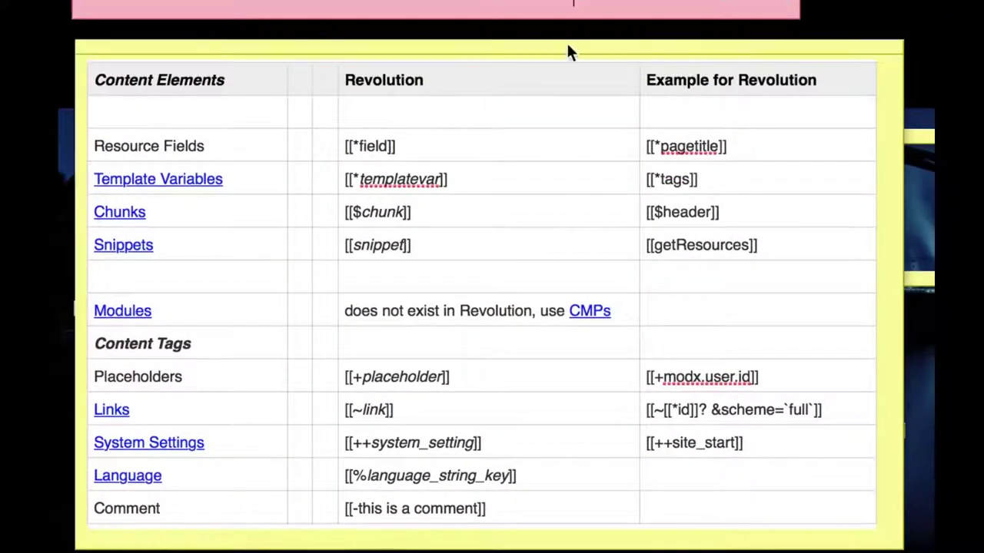